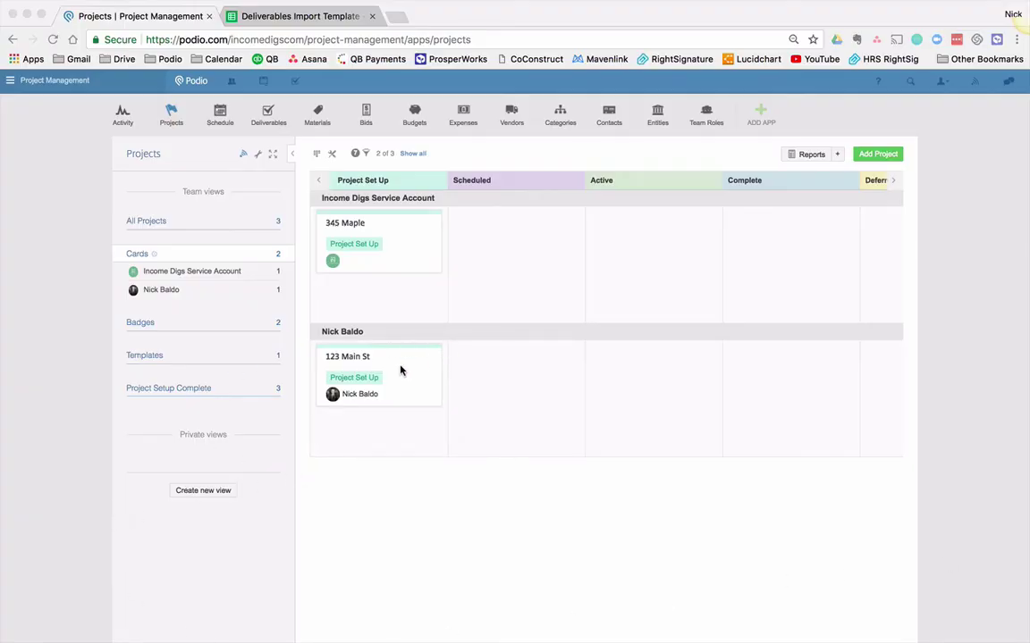
Step: Review the 123 Main St project record, then open the Deliverables app with its 10 deliverables
left_click(353, 368)
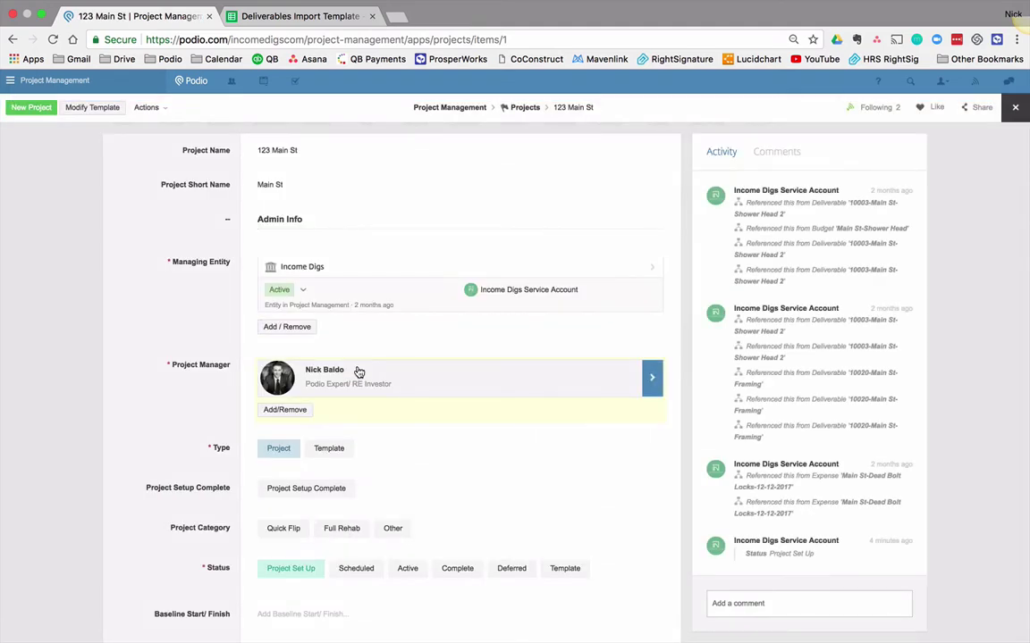
left_click(67, 263)
left_click(269, 116)
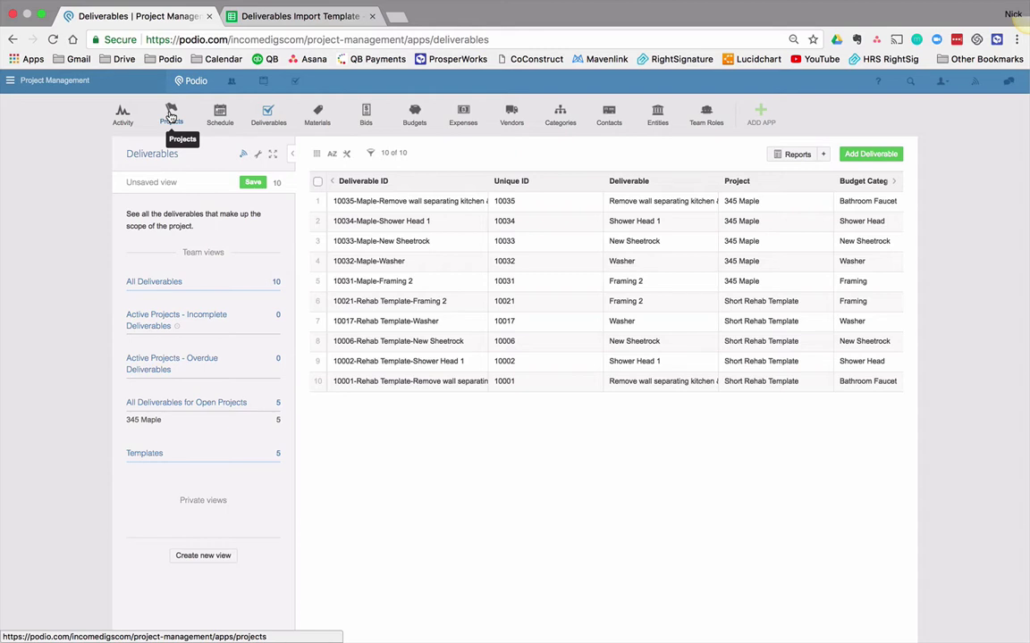
Step: Switch to the Deliverables Import Template spreadsheet in Google Sheets
left_click(332, 17)
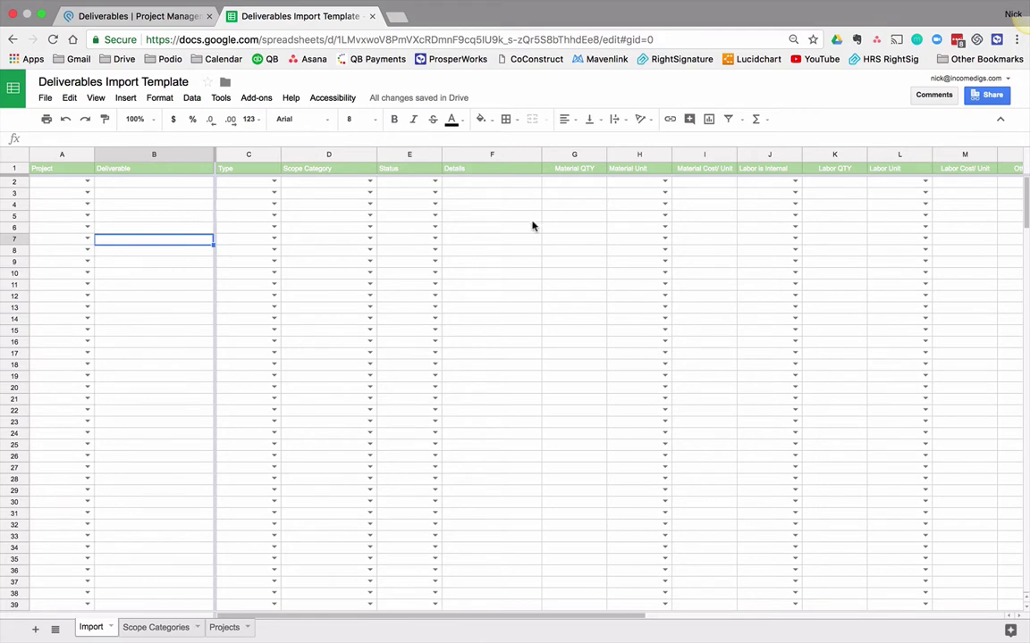
Step: Inspect the empty Import sheet, selecting cells H5 and B2
left_click(611, 218)
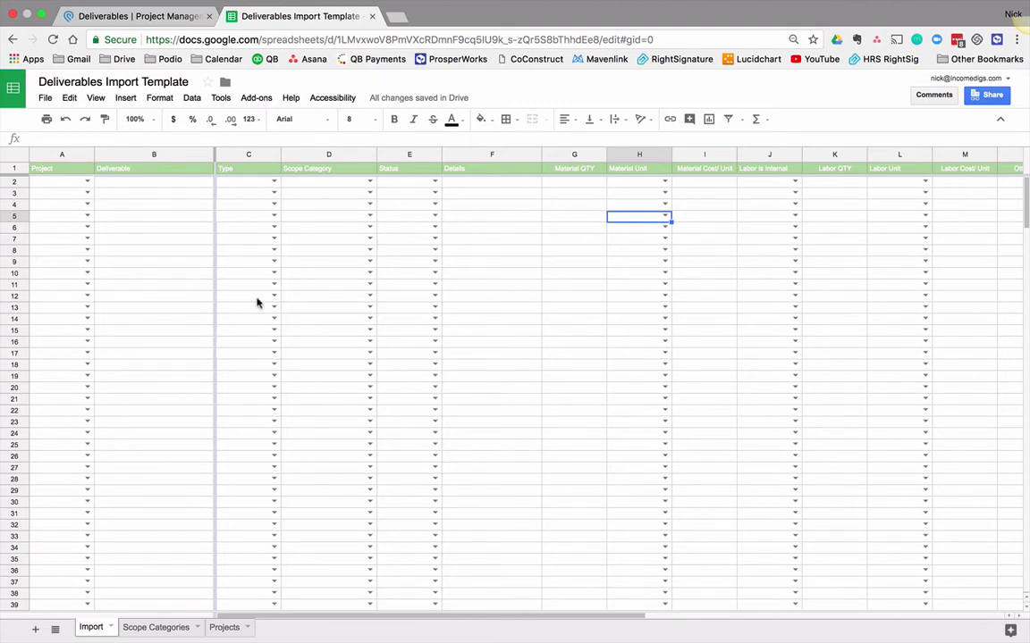
left_click(137, 185)
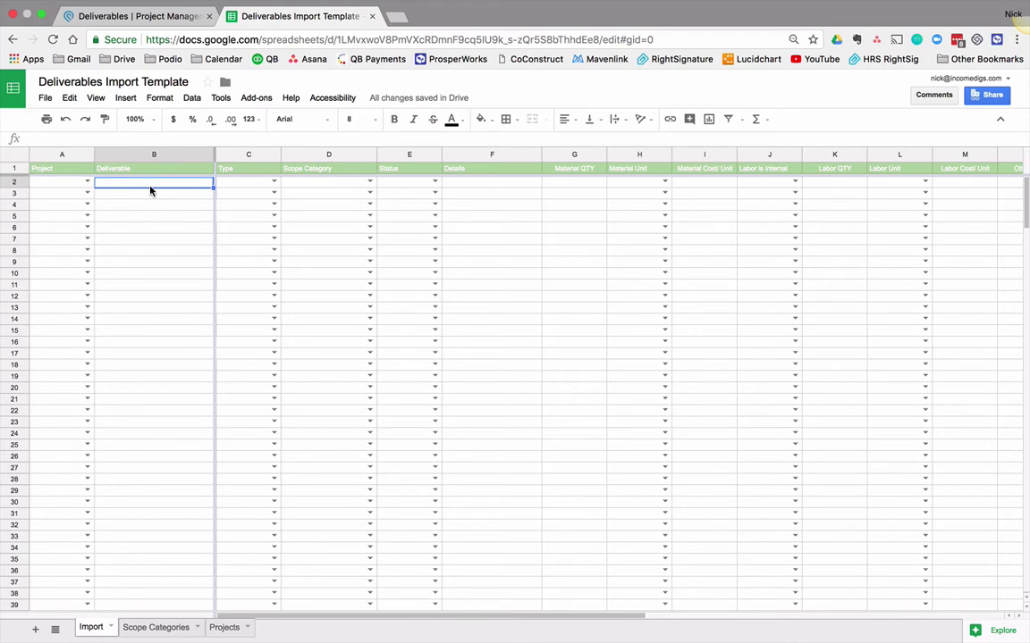
Step: On the Scope Categories sheet, widen the Stage column so full stage names show
left_click(153, 628)
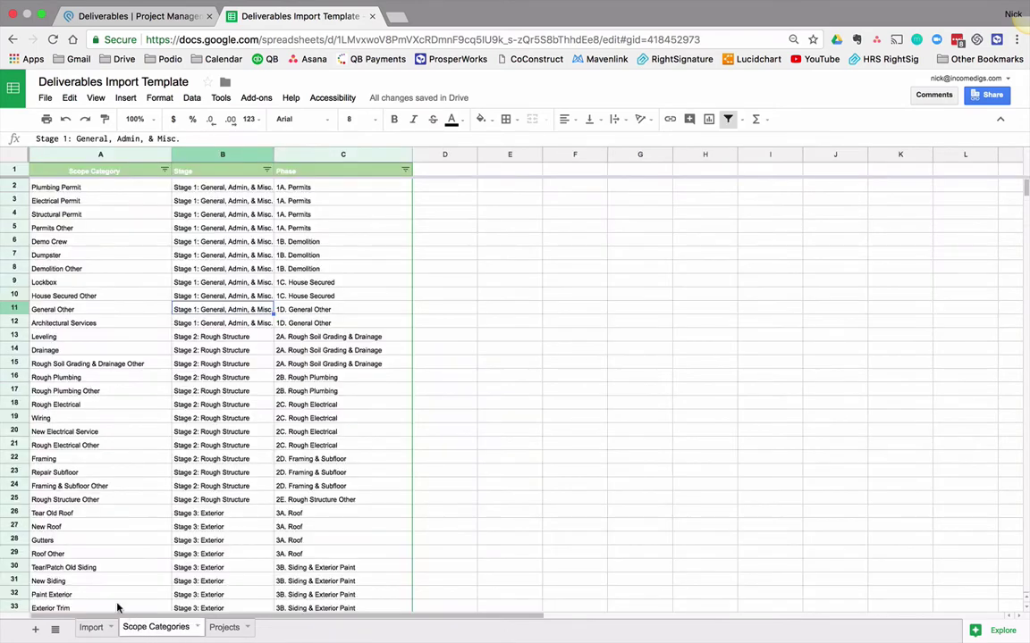
left_click(107, 270)
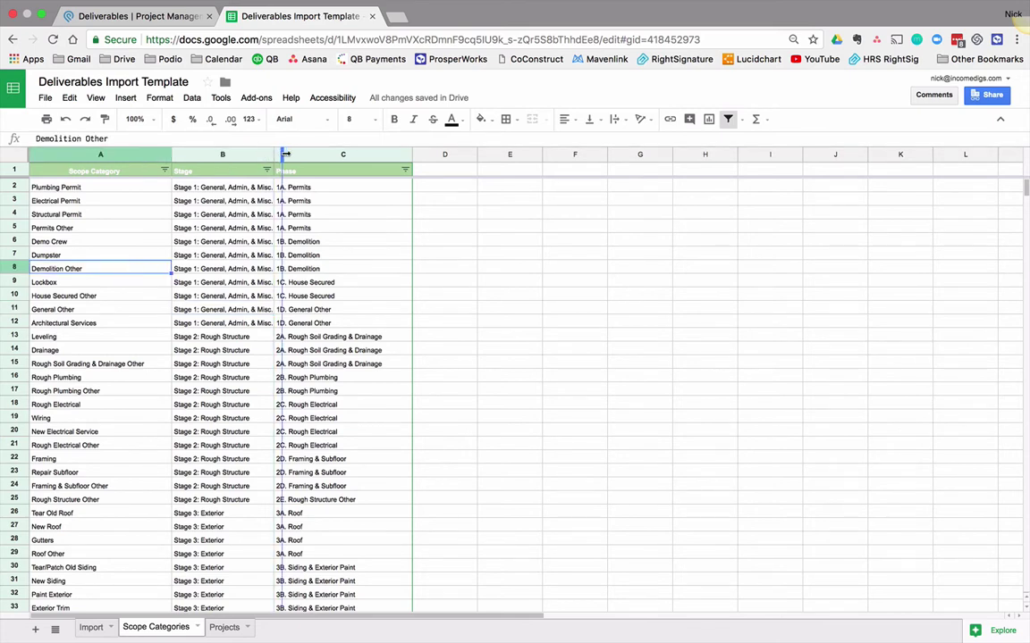
left_click_drag(274, 154, 292, 156)
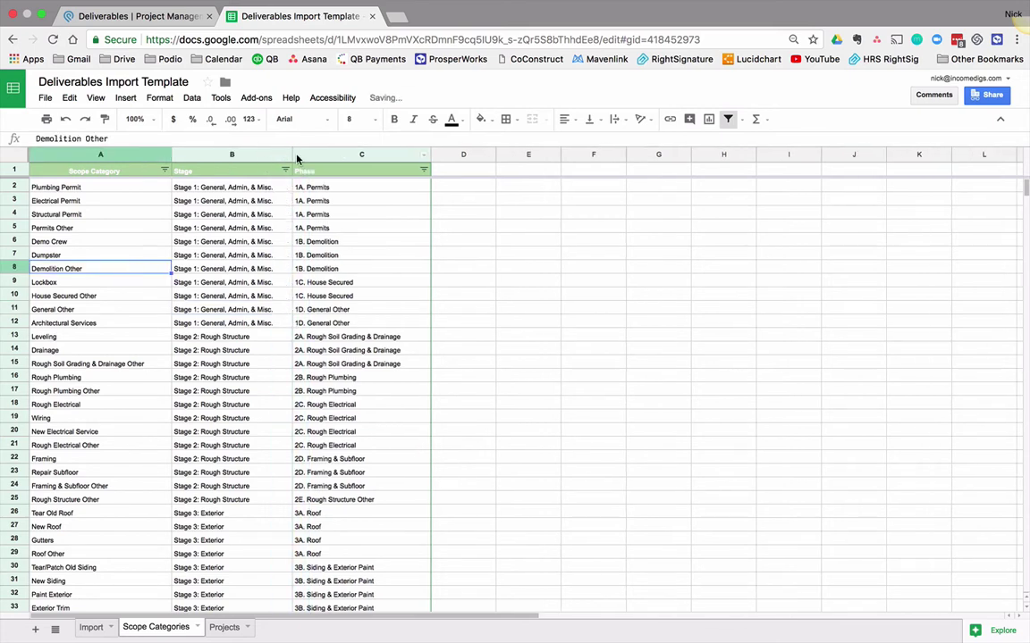
Step: Review the stage and phase entries and scroll through the scope category list
left_click(210, 189)
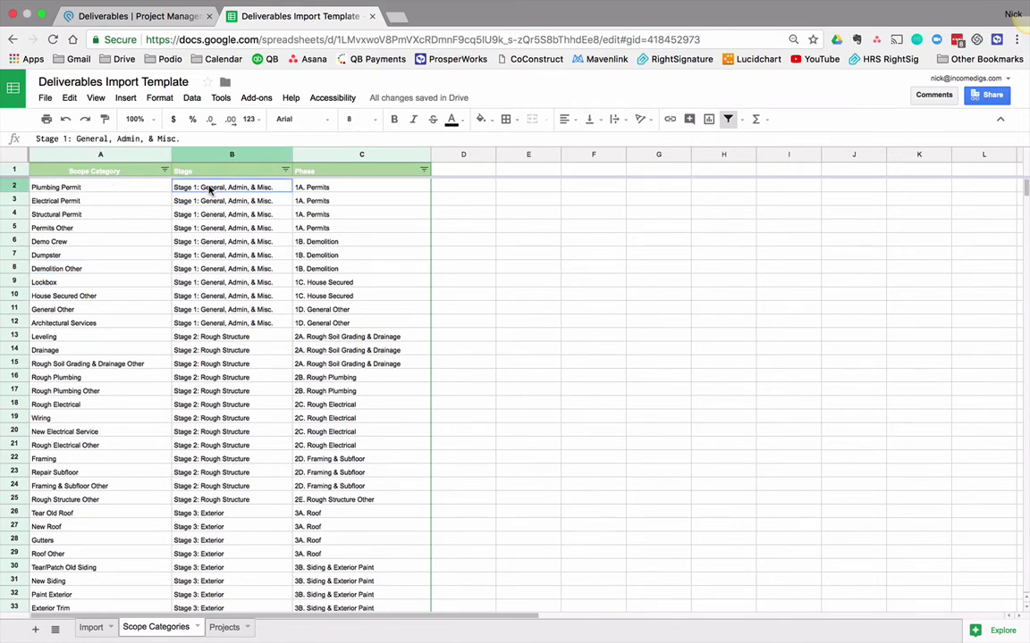
left_click(300, 188)
left_click(295, 241)
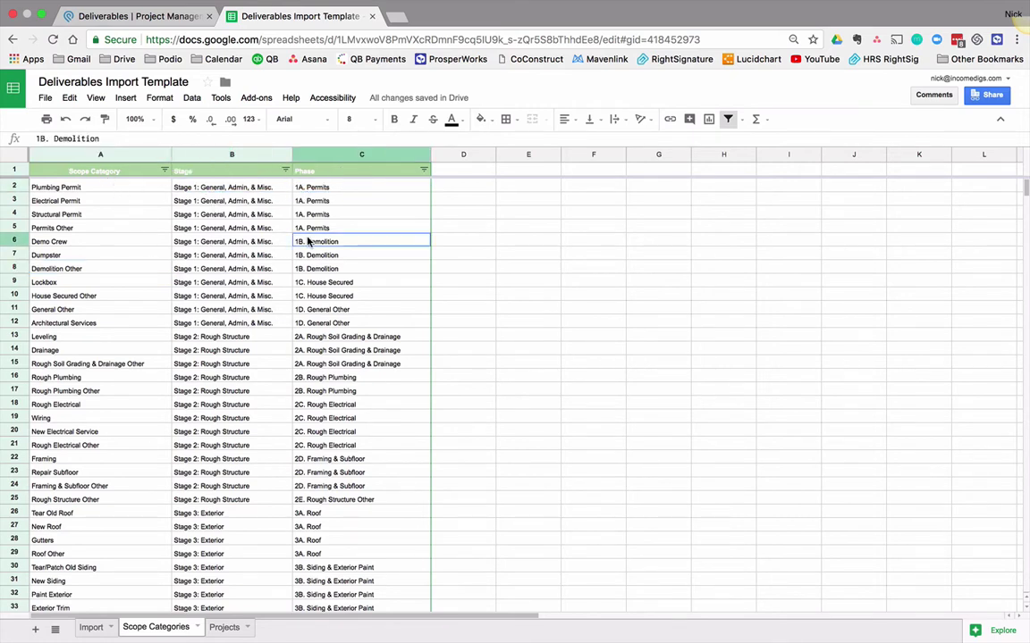
left_click(317, 283)
left_click_drag(67, 186, 72, 351)
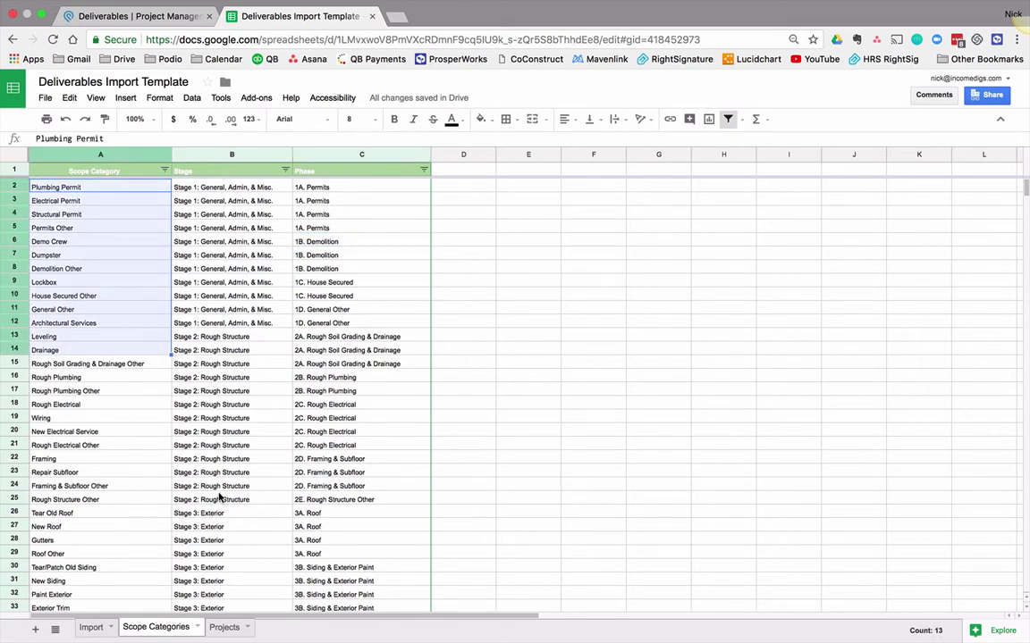
scroll(214, 326, "down", 10)
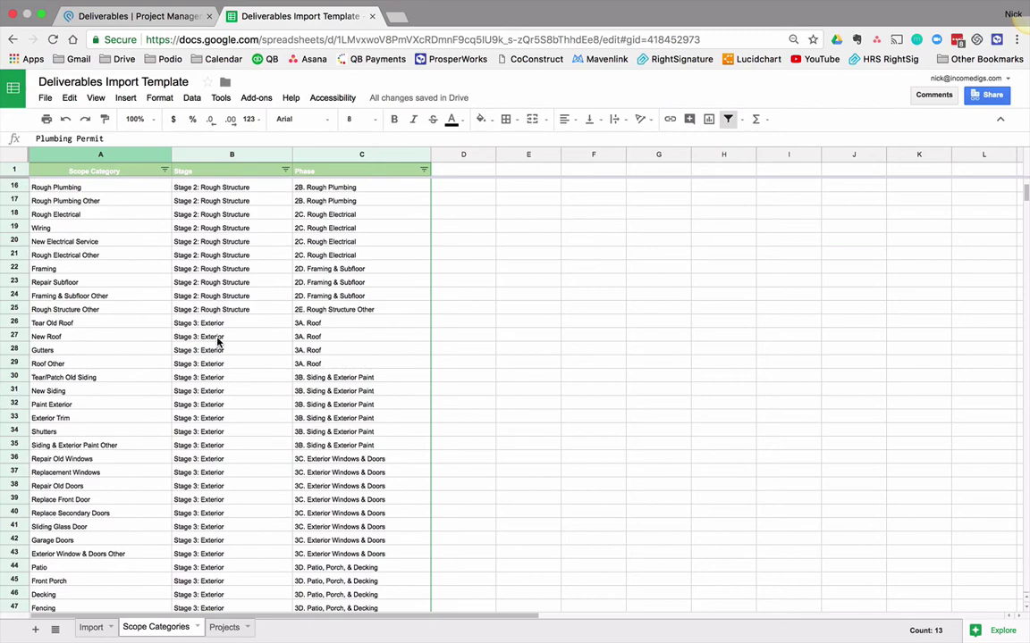
scroll(217, 340, "down", 9)
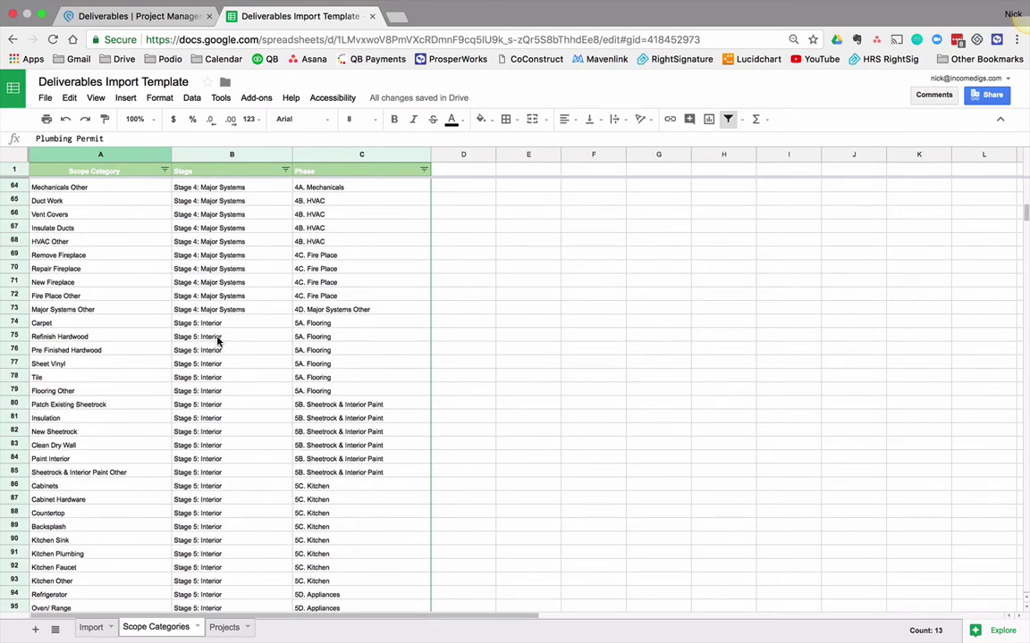
scroll(217, 341, "down", 4)
scroll(217, 341, "down", 7)
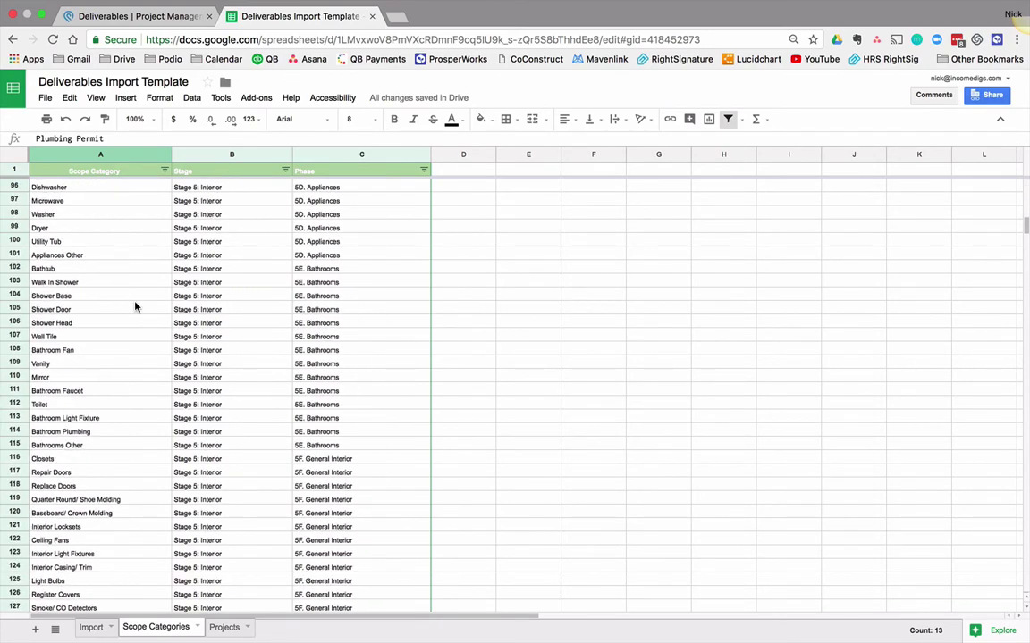
scroll(135, 307, "up", 10)
scroll(136, 308, "up", 18)
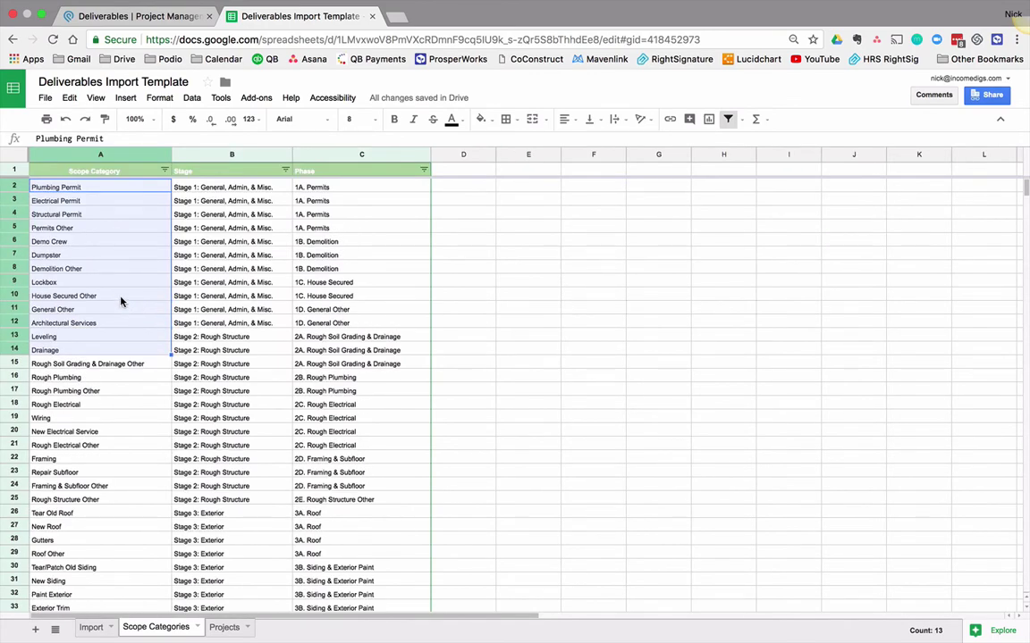
left_click(121, 301)
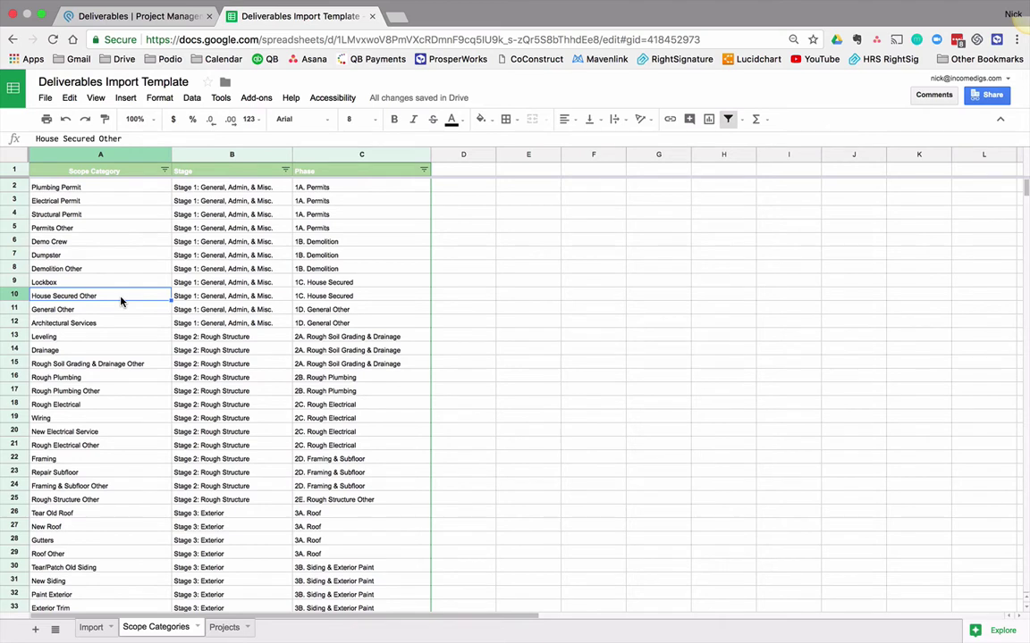
Step: Try sample deliverables Demo, Framing and Rough plum in B2–B4, then select B2:B6 to clear them
left_click(91, 628)
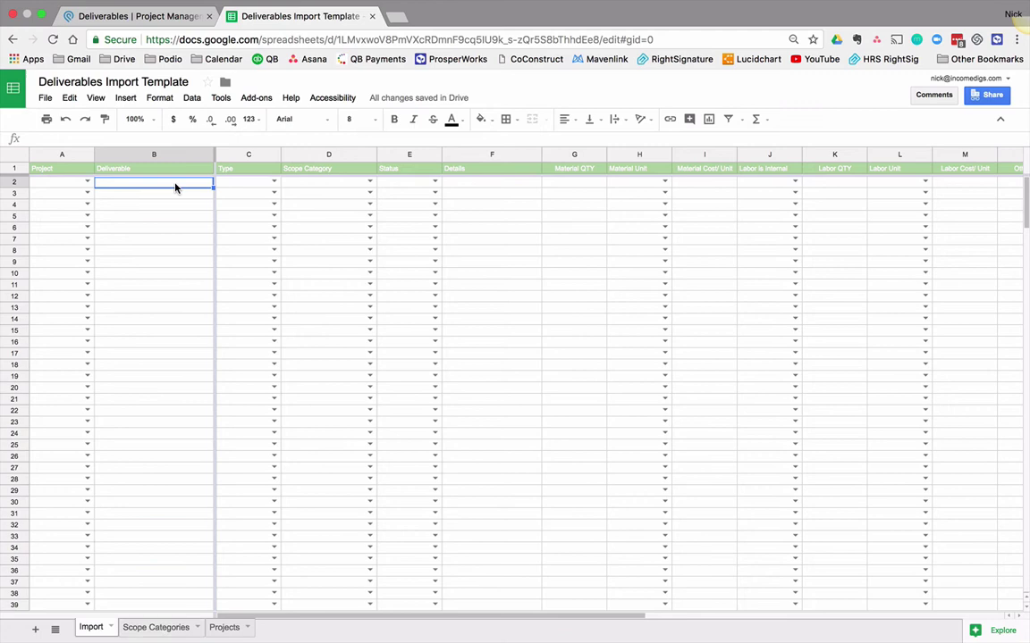
type("Demo")
key("Return")
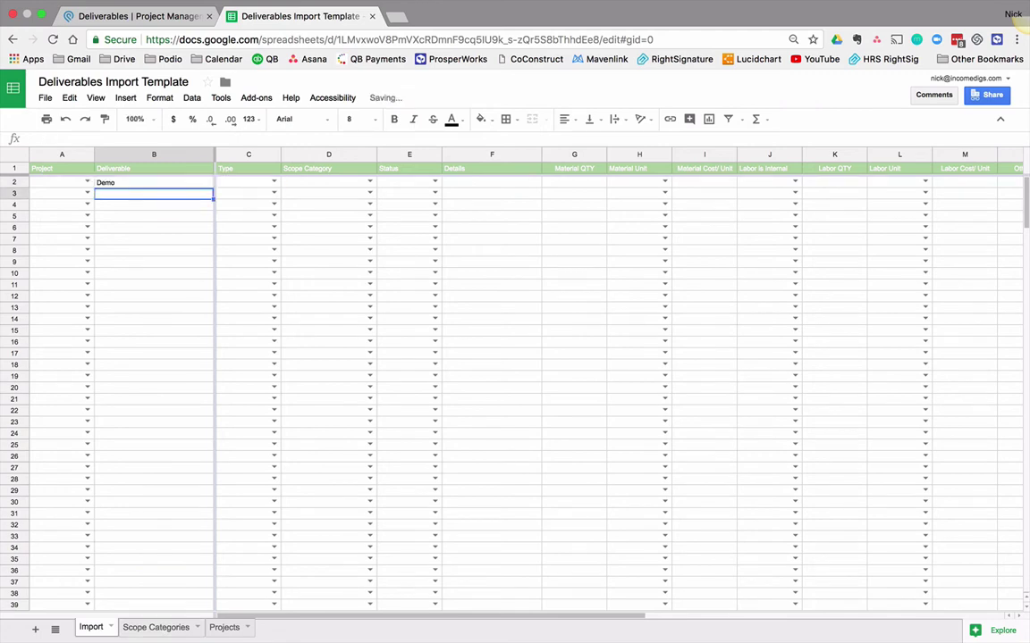
type("Framing")
key("Return")
type("Rou")
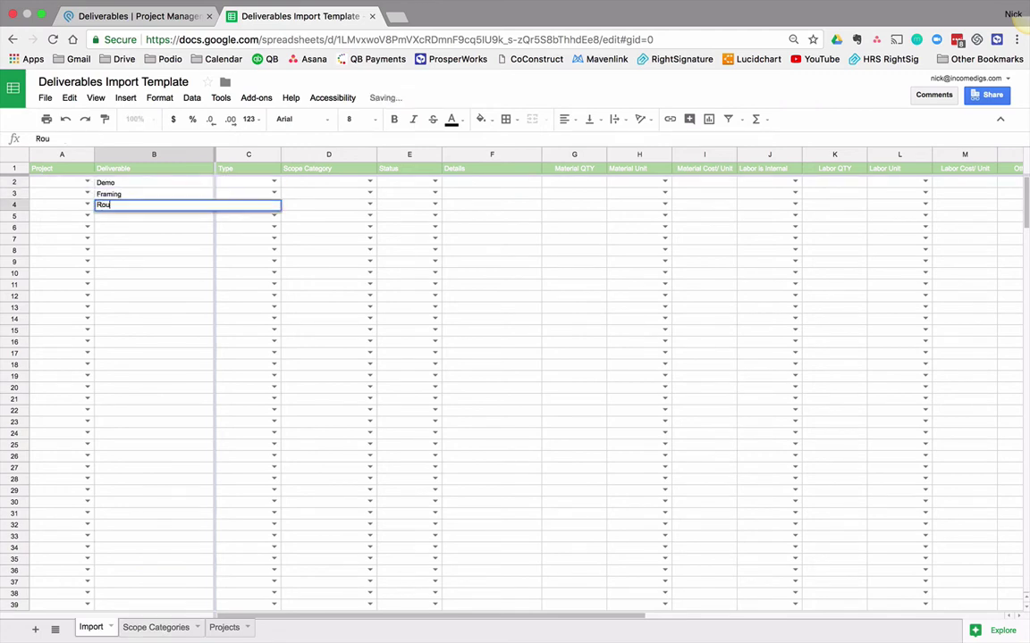
type("gh plum")
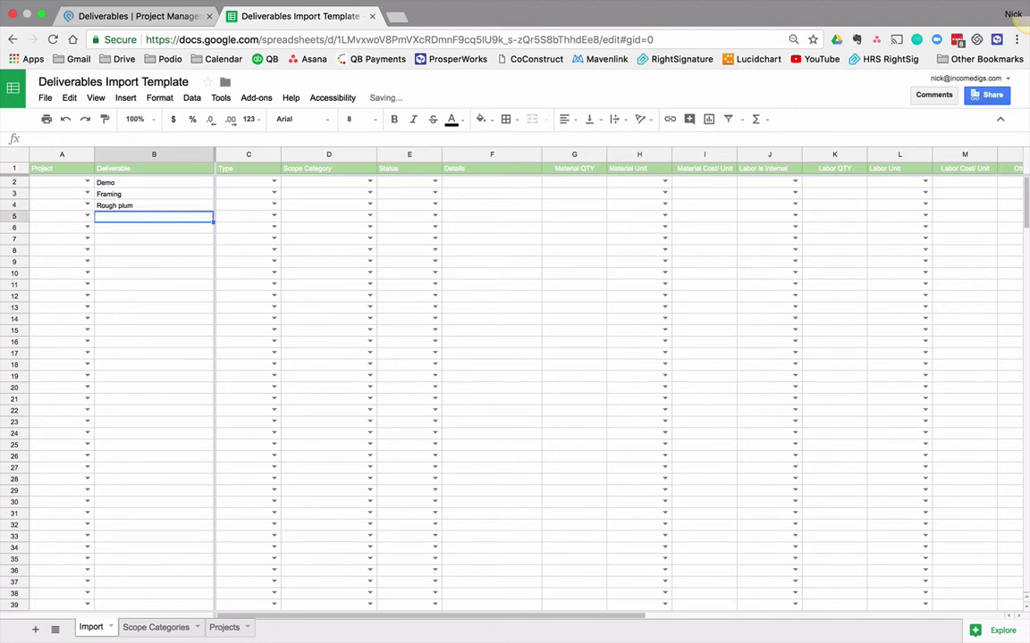
left_click_drag(138, 183, 138, 232)
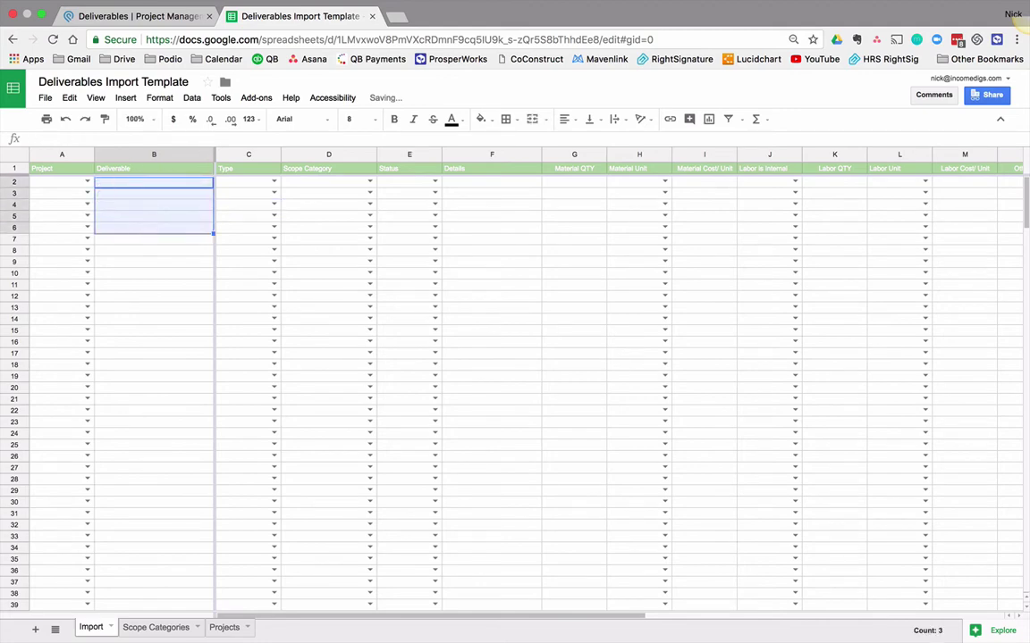
Step: Copy the scope categories A2:A143 from the Scope Categories sheet
left_click(138, 504)
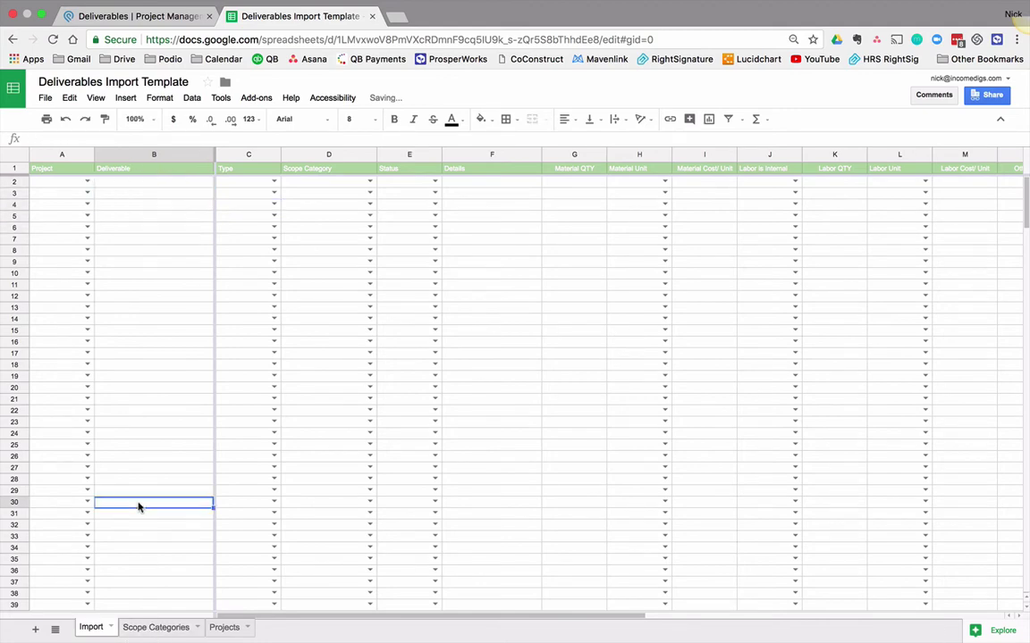
left_click(156, 627)
left_click(94, 188)
scroll(120, 420, "down", 12)
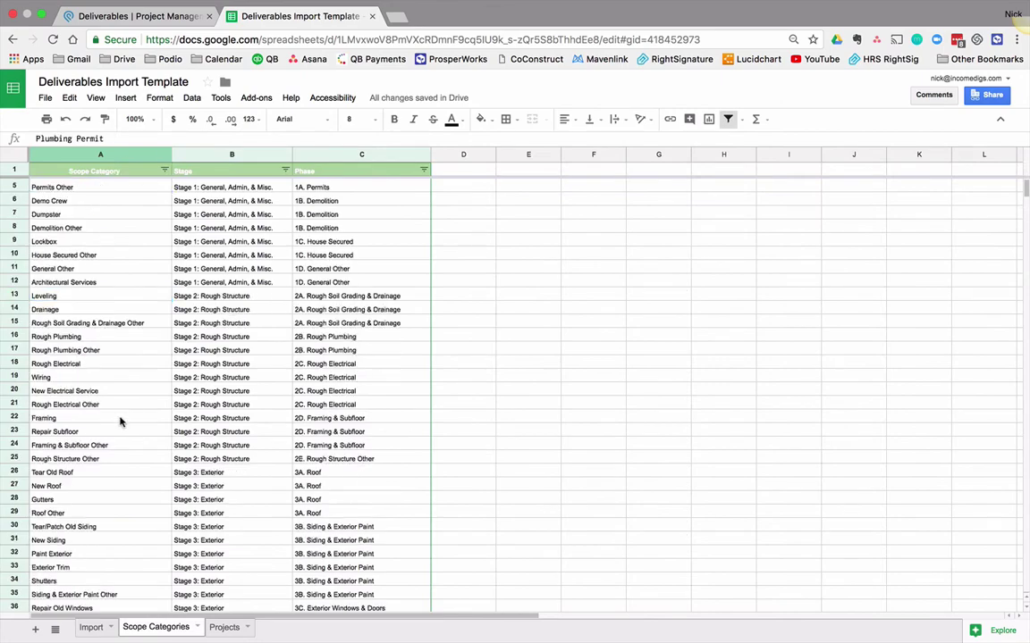
scroll(116, 420, "down", 20)
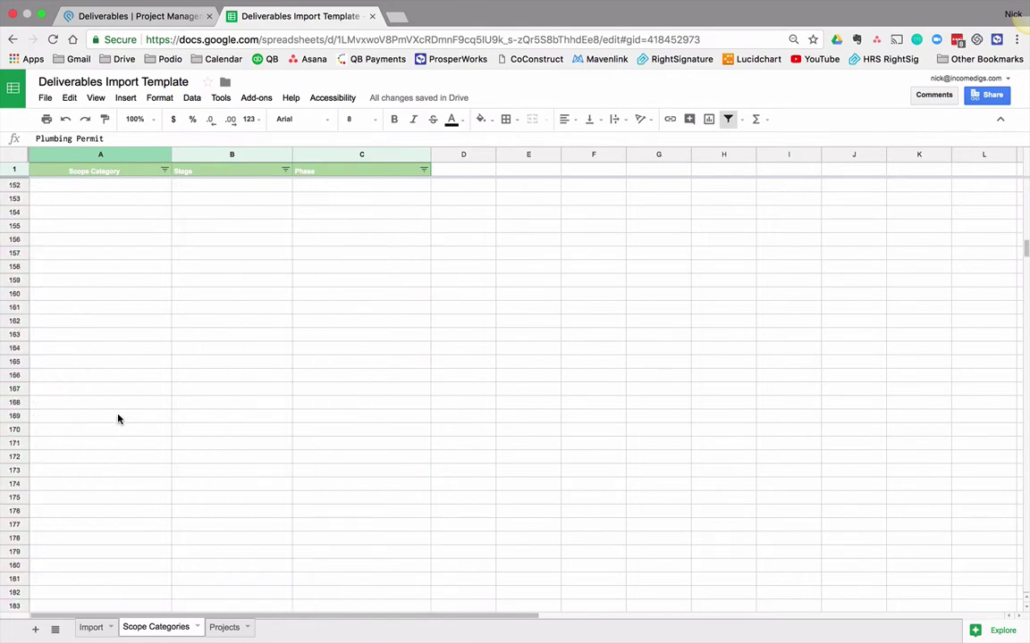
left_click(92, 270, "shift")
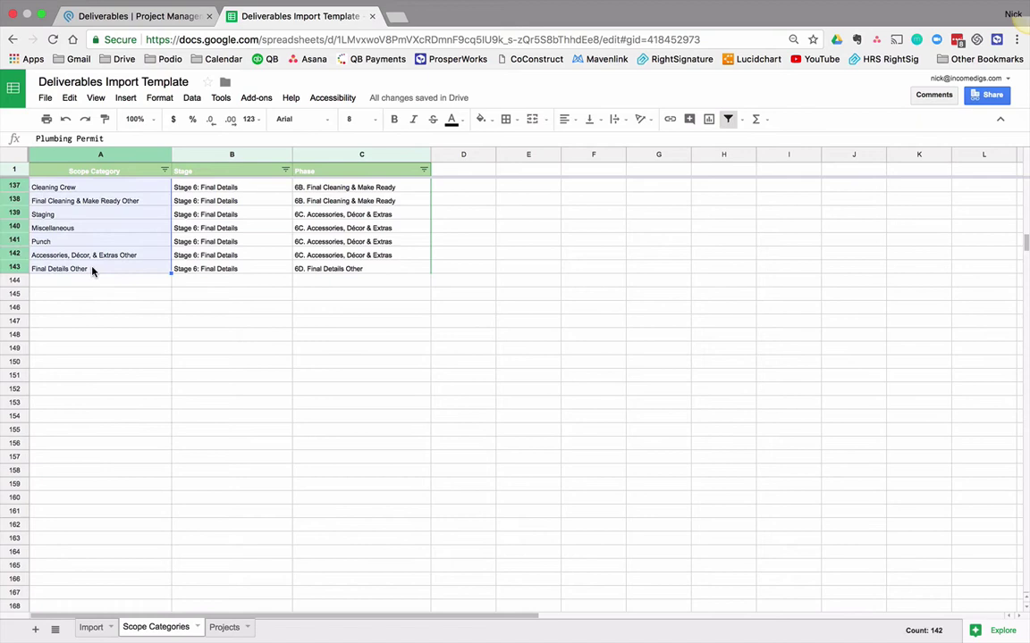
Step: Paste the category names as values only into the Deliverable (B2) and Scope Category (D2) columns
left_click(89, 628)
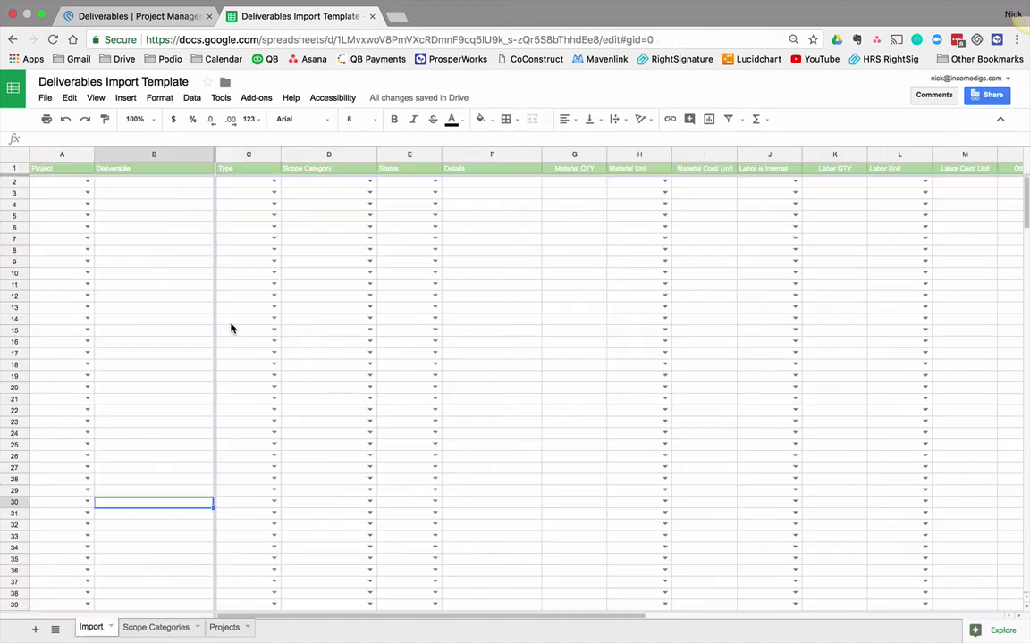
left_click(144, 183)
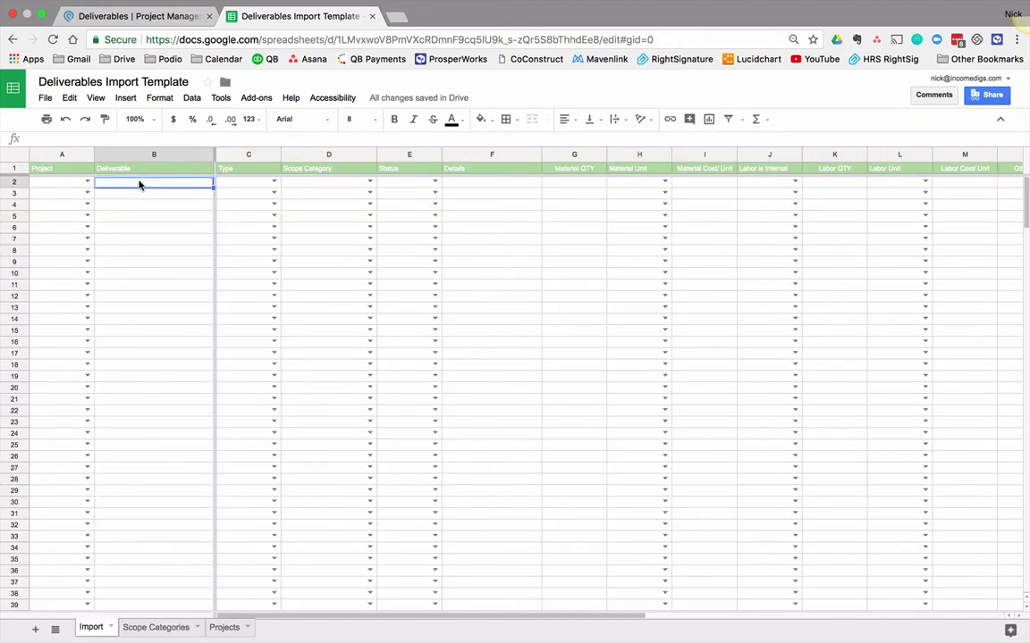
left_click(69, 97)
mouse_move(109, 216)
left_click(273, 216)
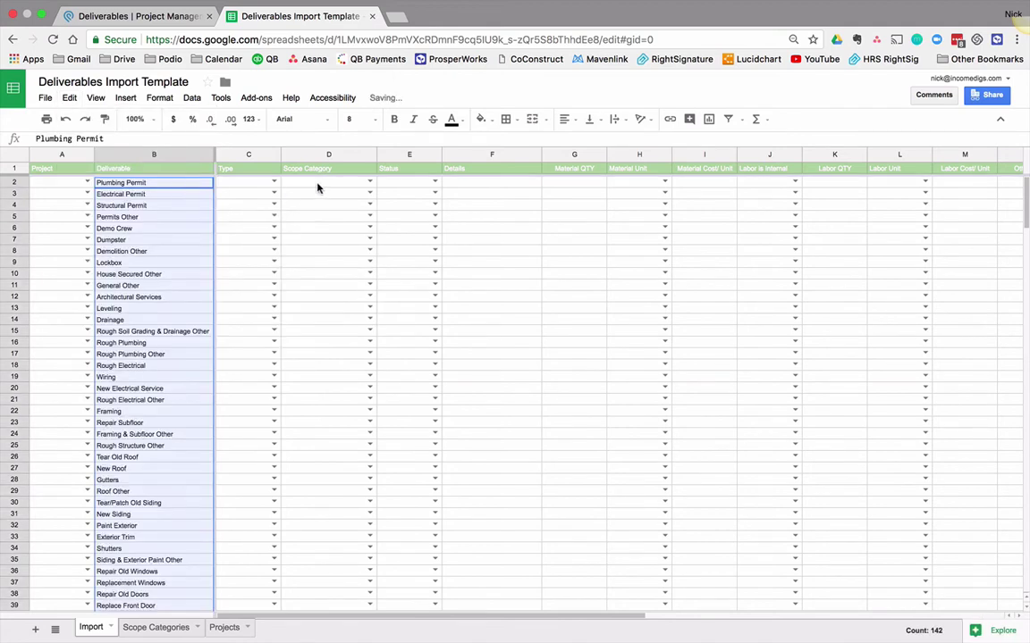
left_click(309, 185)
left_click(69, 98)
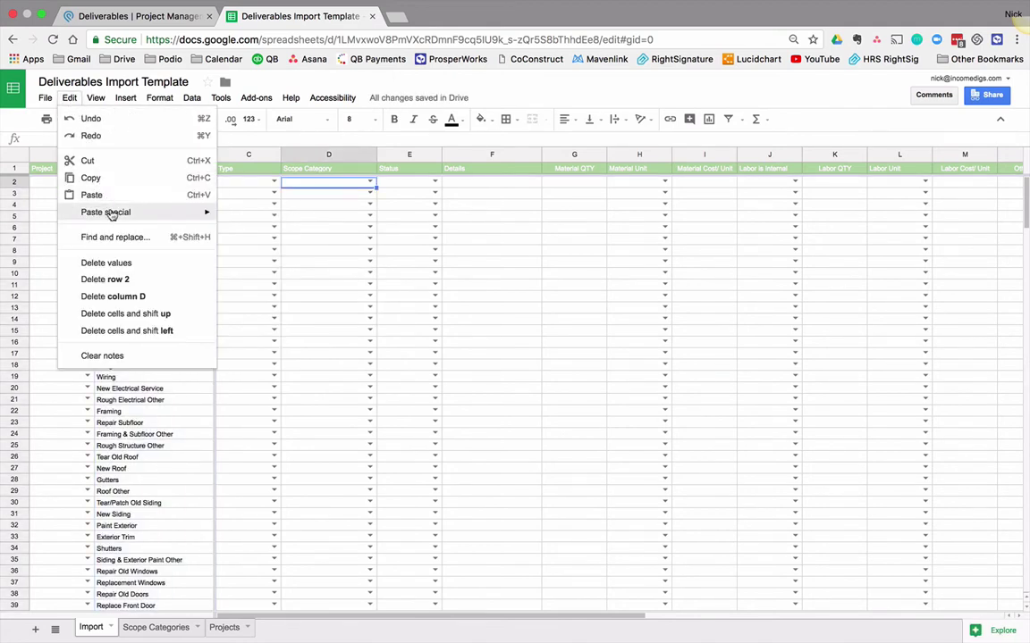
mouse_move(109, 217)
left_click(277, 216)
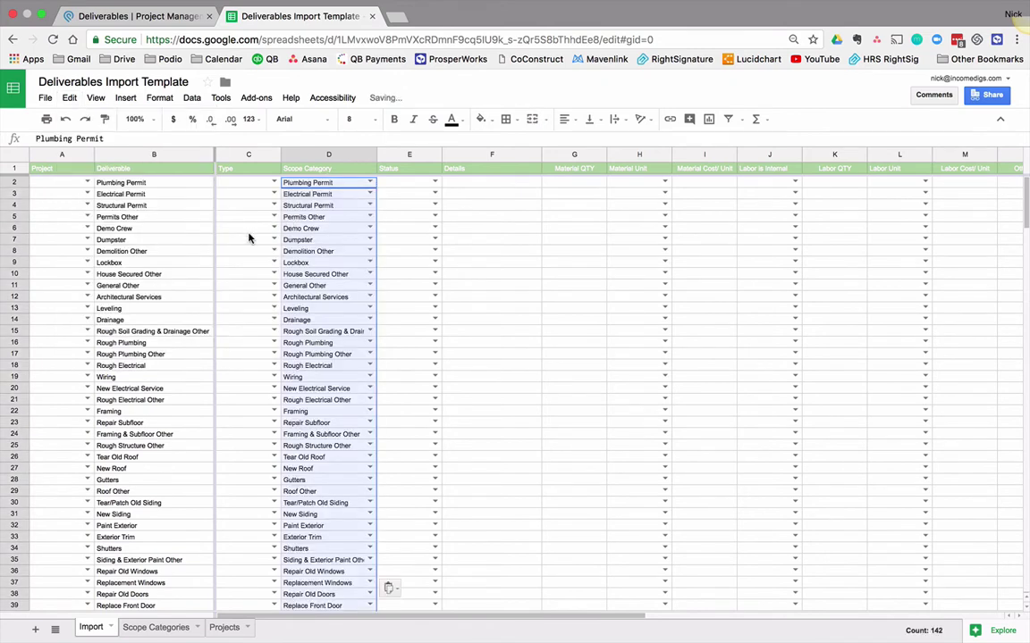
left_click_drag(143, 182, 154, 389)
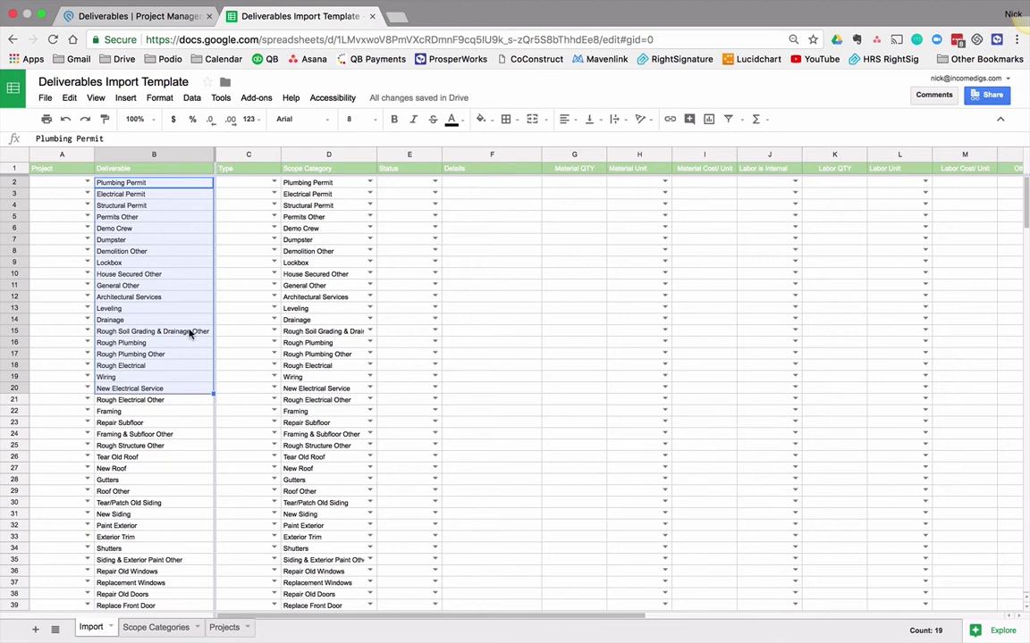
Step: Set cell A2's Project to 123 Main St from its dropdown
left_click(50, 182)
left_click(87, 183)
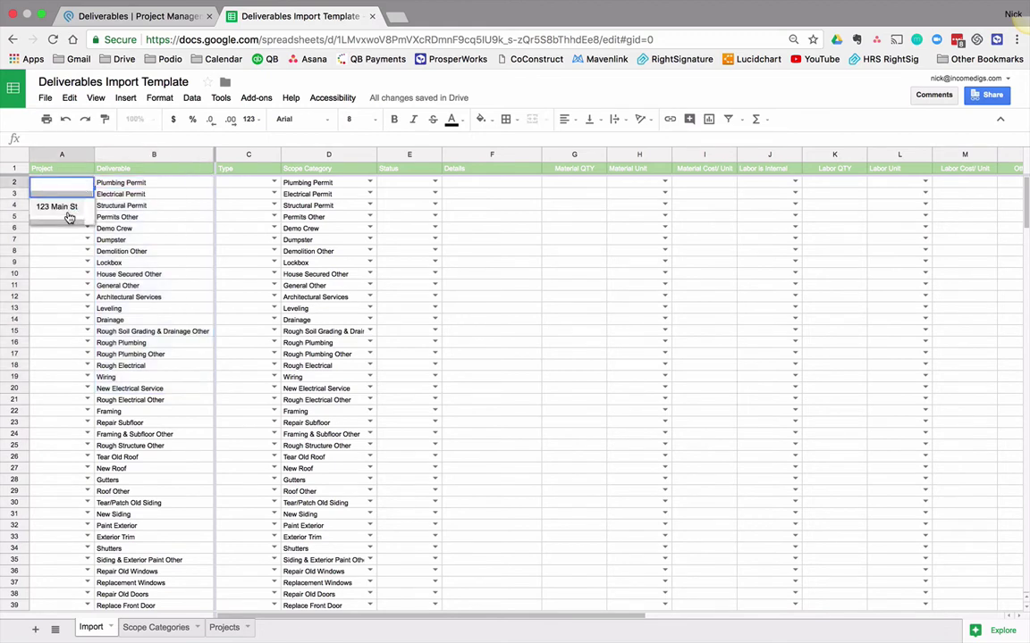
left_click(59, 207)
left_click(273, 183)
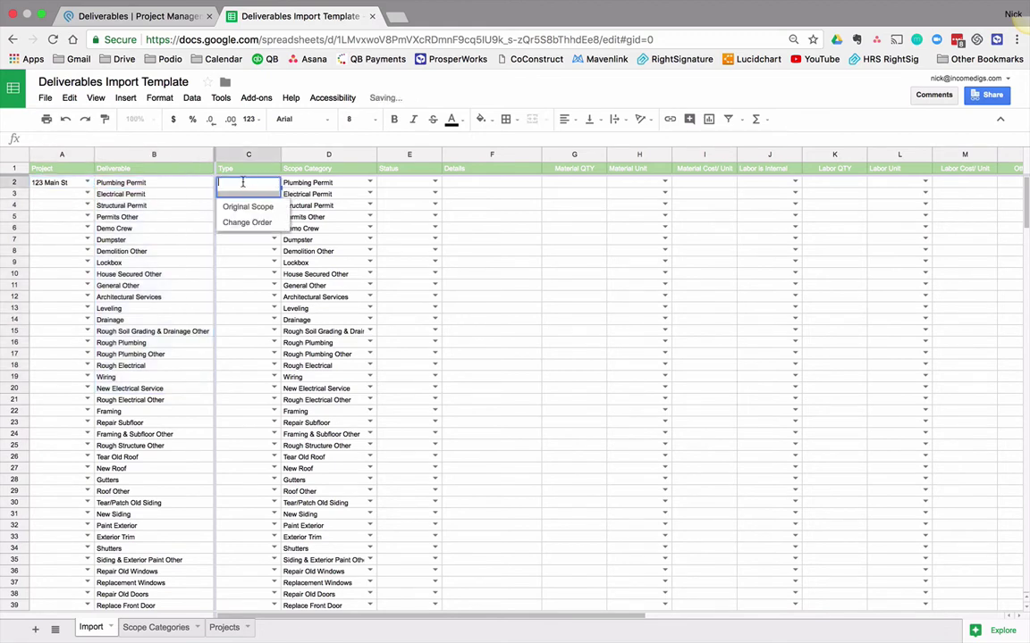
left_click(107, 192)
left_click(81, 184)
double_click(94, 188)
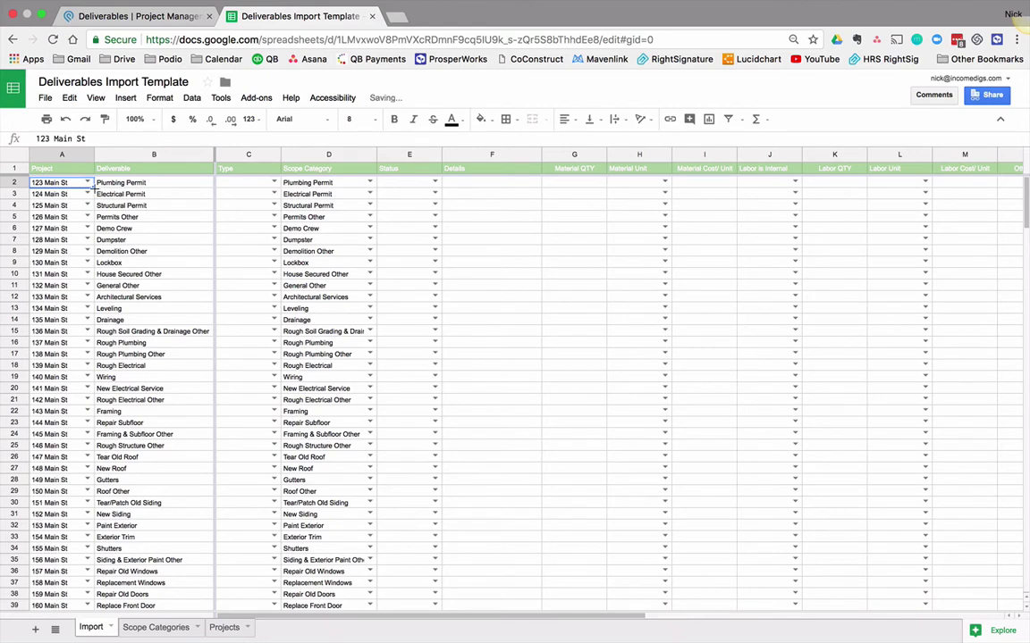
Step: Fill 123 Main St down the entire Project column from A2:A3
left_click(255, 184)
left_click(274, 183)
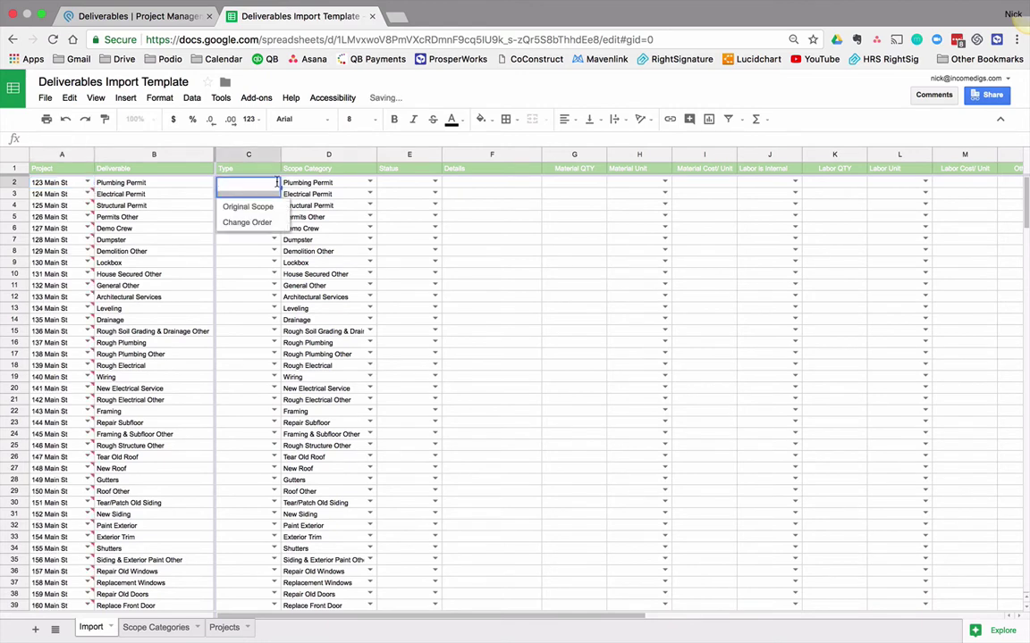
left_click(71, 182)
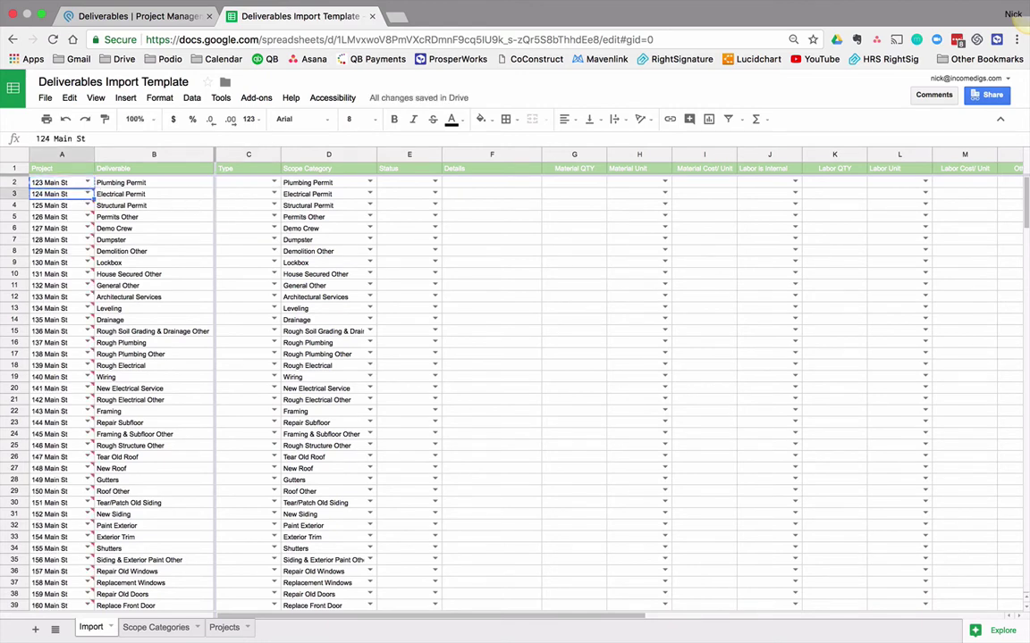
key("Return")
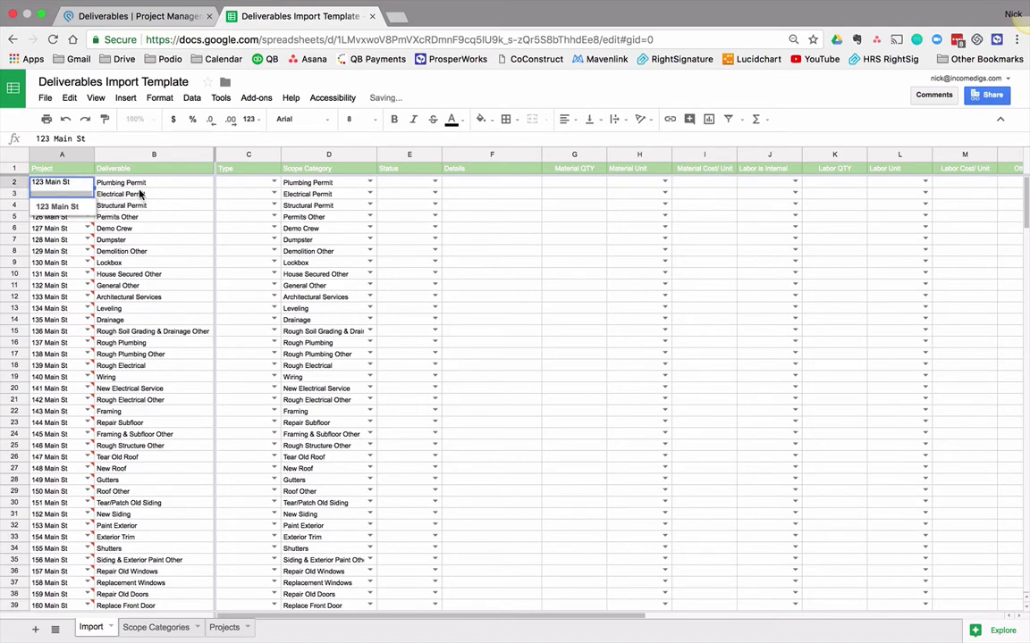
left_click(137, 194)
left_click(54, 182)
left_click_drag(93, 188, 82, 471)
scroll(182, 366, "up", 5)
scroll(182, 365, "up", 20)
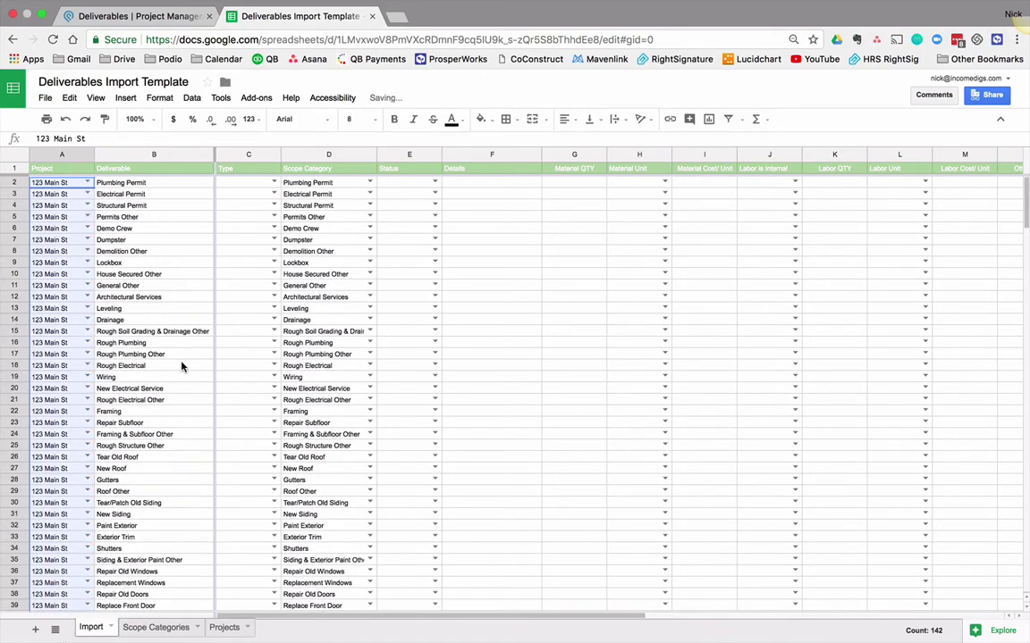
Step: Set row 2's Type to Original Scope and fill it down all rows
left_click(274, 182)
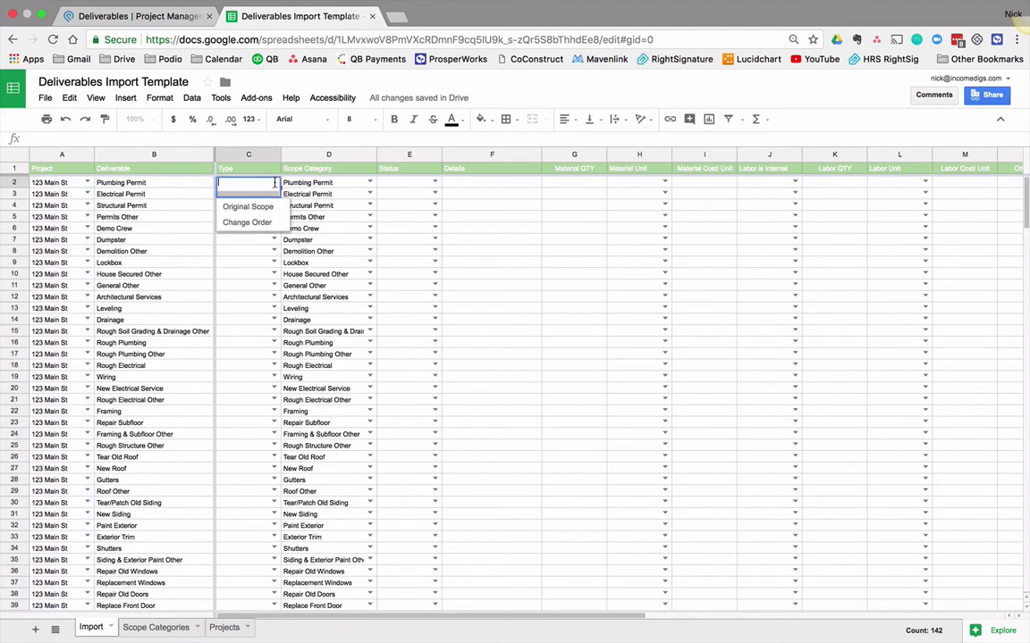
left_click(259, 207)
double_click(278, 186)
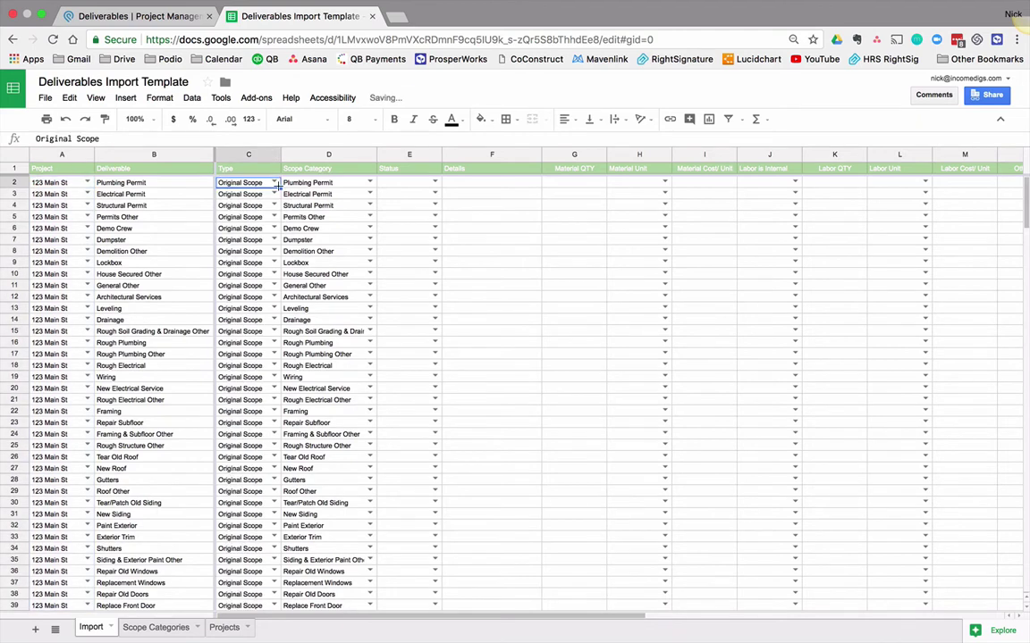
Step: Set row 2's Status to Incomplete and fill it down every row
left_click(402, 184)
left_click(435, 182)
left_click(402, 207)
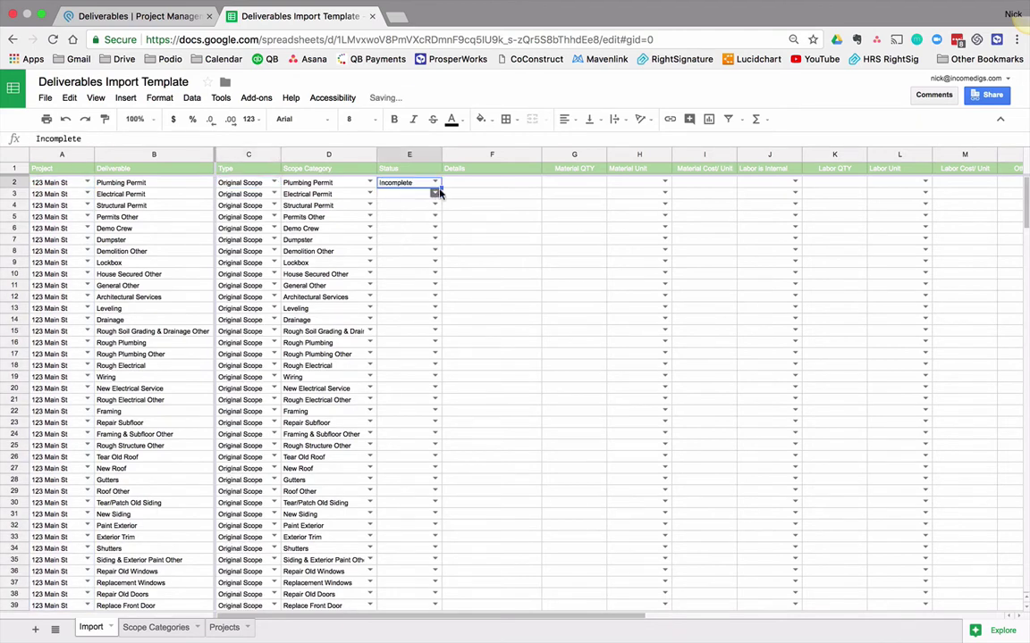
double_click(438, 186)
left_click(481, 184)
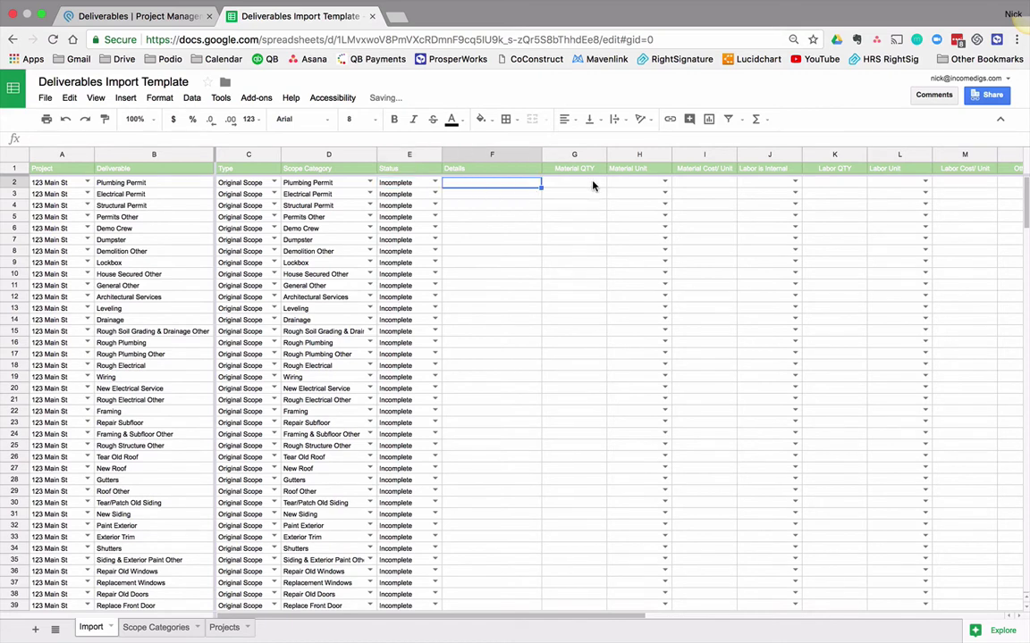
Step: Survey the material cost columns and deliverable rows before entering costs
left_click(579, 184)
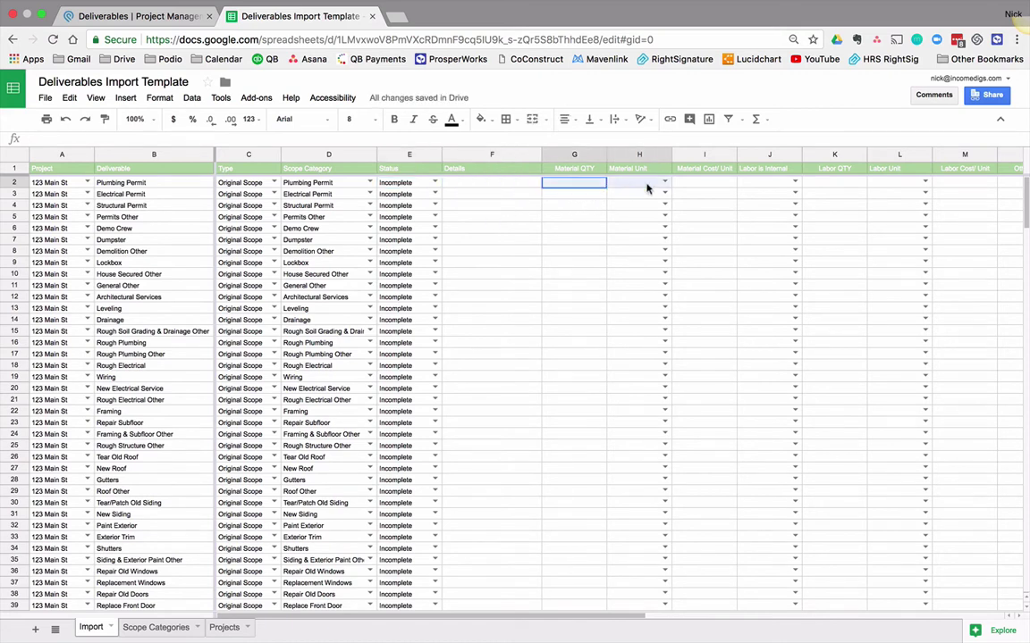
mouse_move(647, 188)
left_mouse_down()
mouse_move(747, 190)
mouse_move(711, 188)
left_mouse_up()
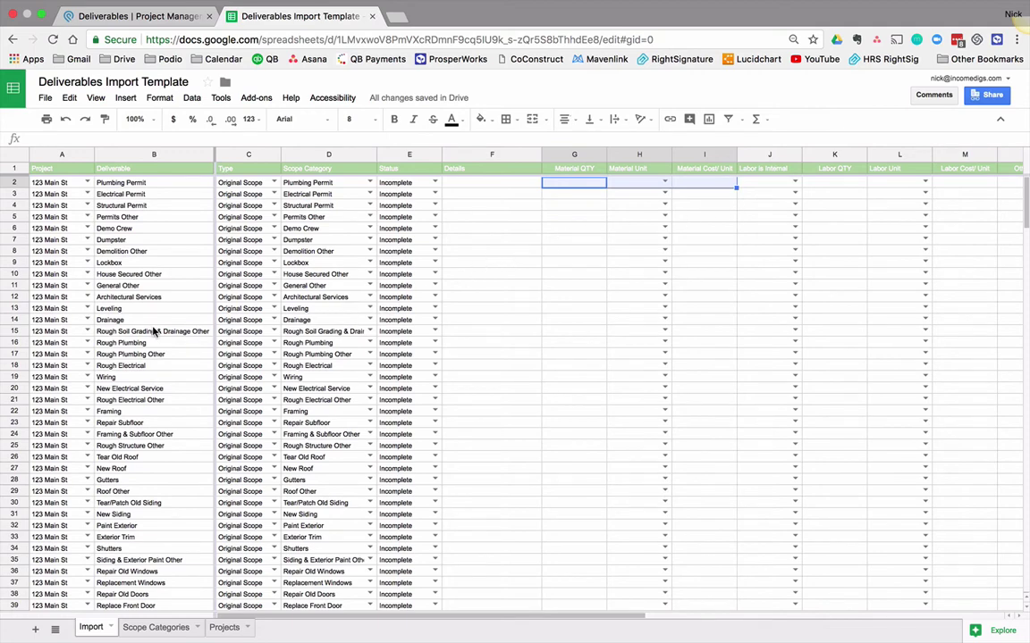
scroll(153, 331, "down", 4)
scroll(153, 331, "up", 4)
left_click(572, 182)
left_click_drag(135, 184, 134, 300)
left_click(563, 239)
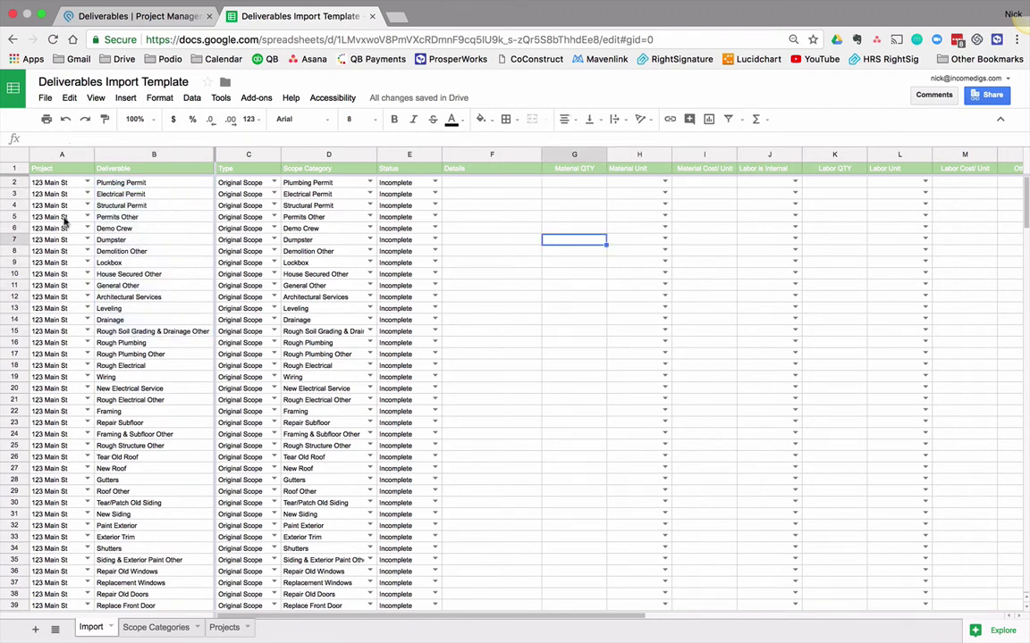
left_click(13, 183)
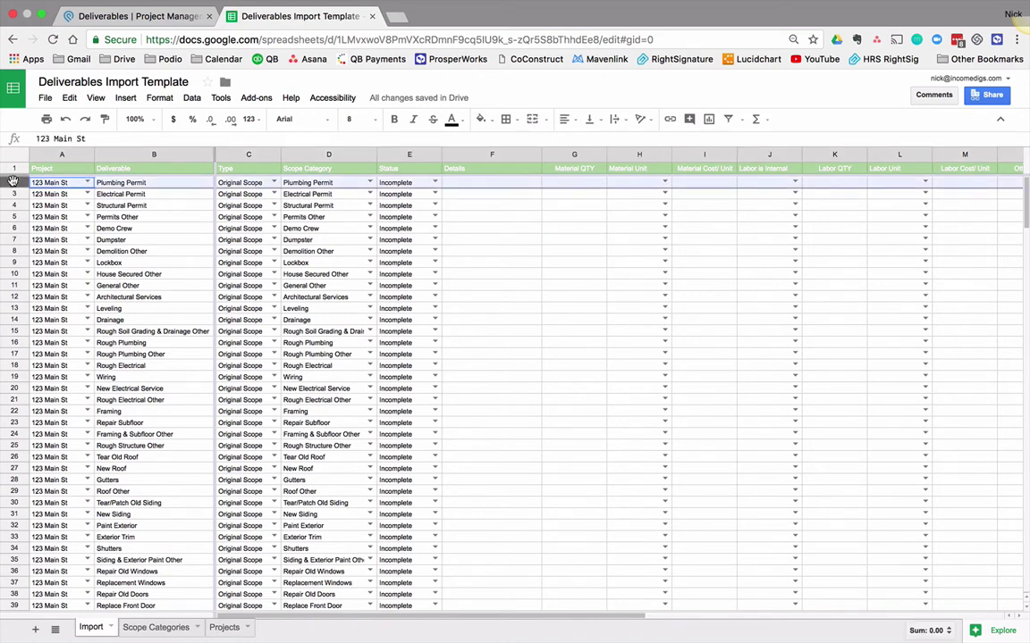
Step: Enter material quantity 0 for Plumbing and Electrical Permit, and 1 EA at 150 for Structural Permit
left_click(563, 182)
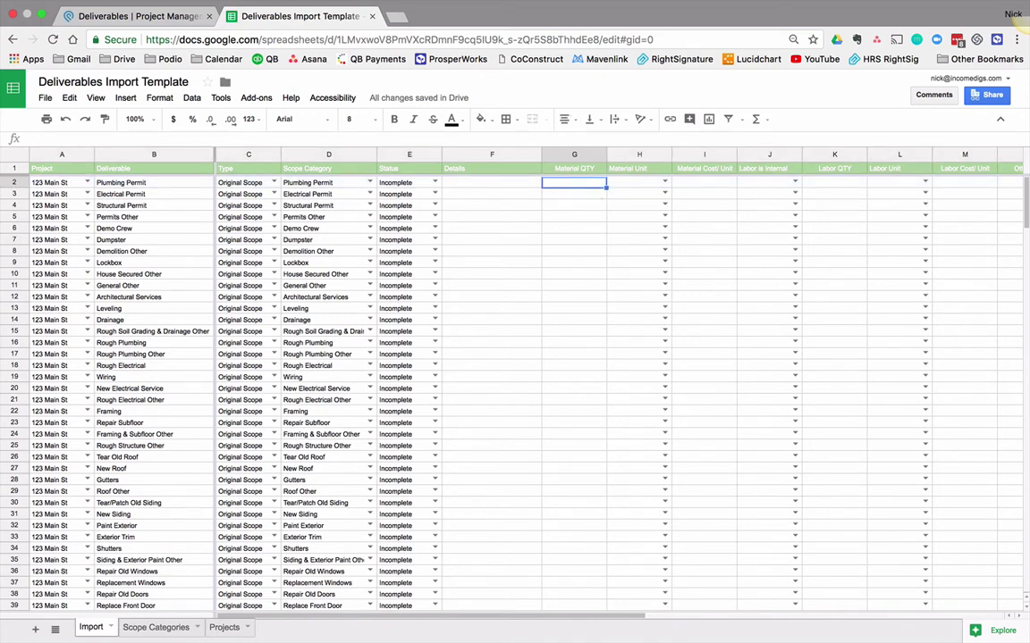
type("0")
key("Return")
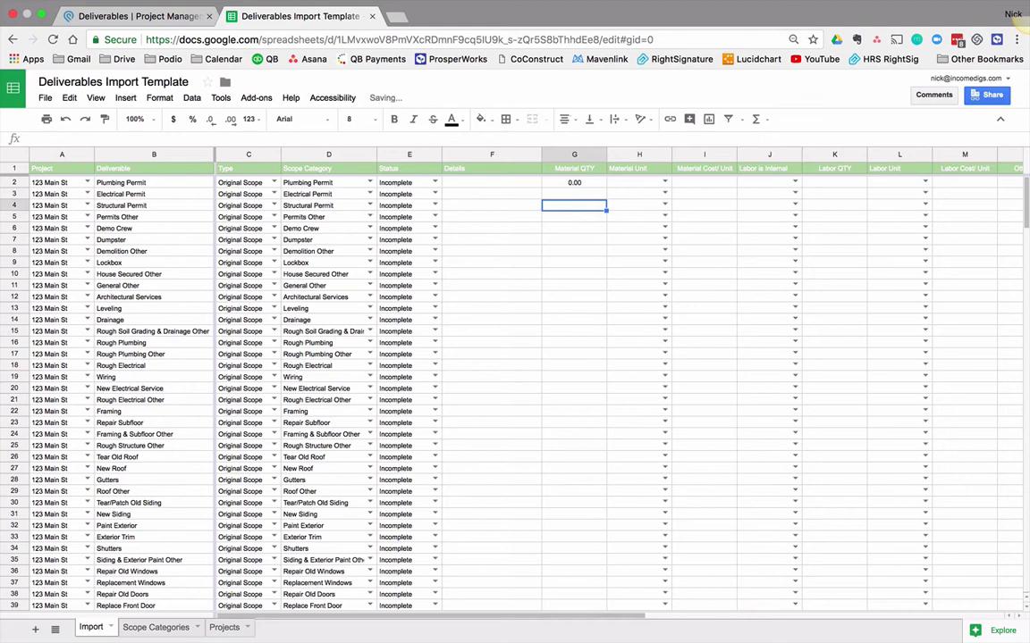
type("0")
key("Return")
type("1")
key("Tab")
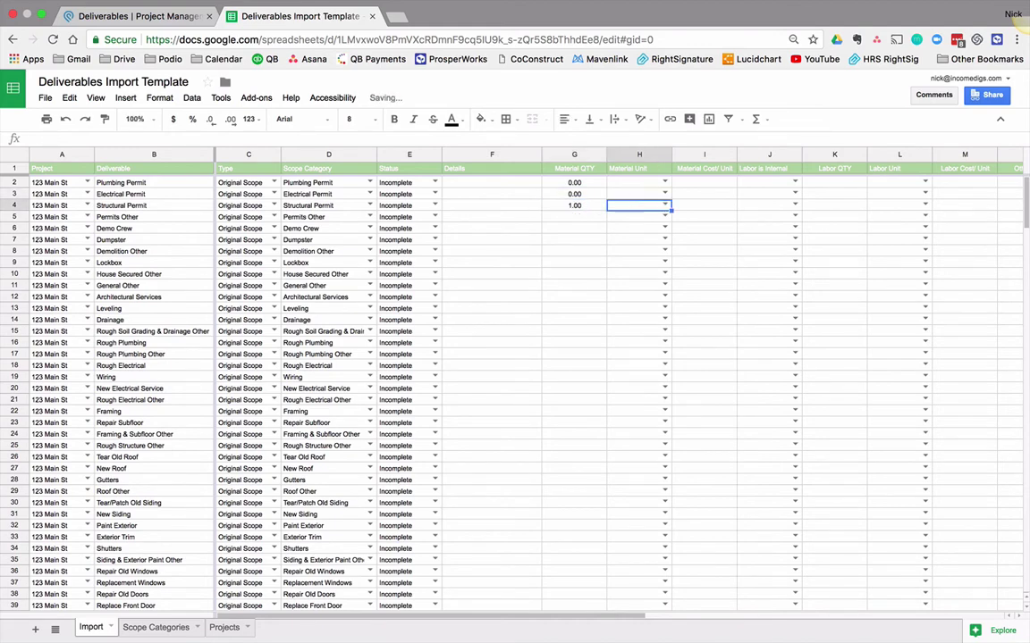
type("EA")
key("Tab")
type("150")
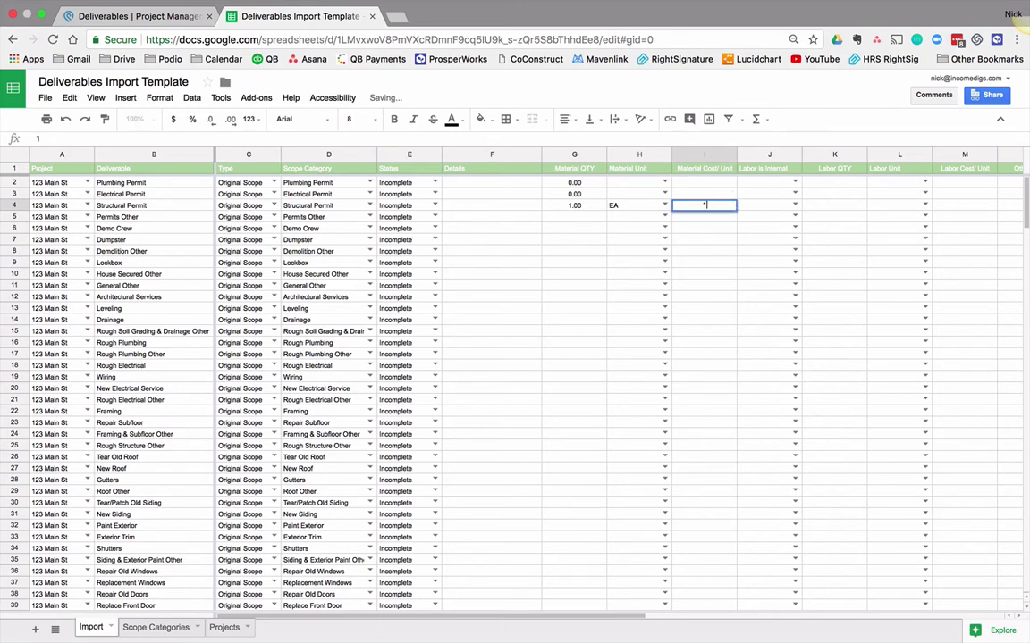
key("Tab")
key("Tab")
key("Tab")
key("Tab")
key("Tab")
key("Tab")
key("Tab")
key("Tab")
key("Tab")
key("Tab")
key("Tab")
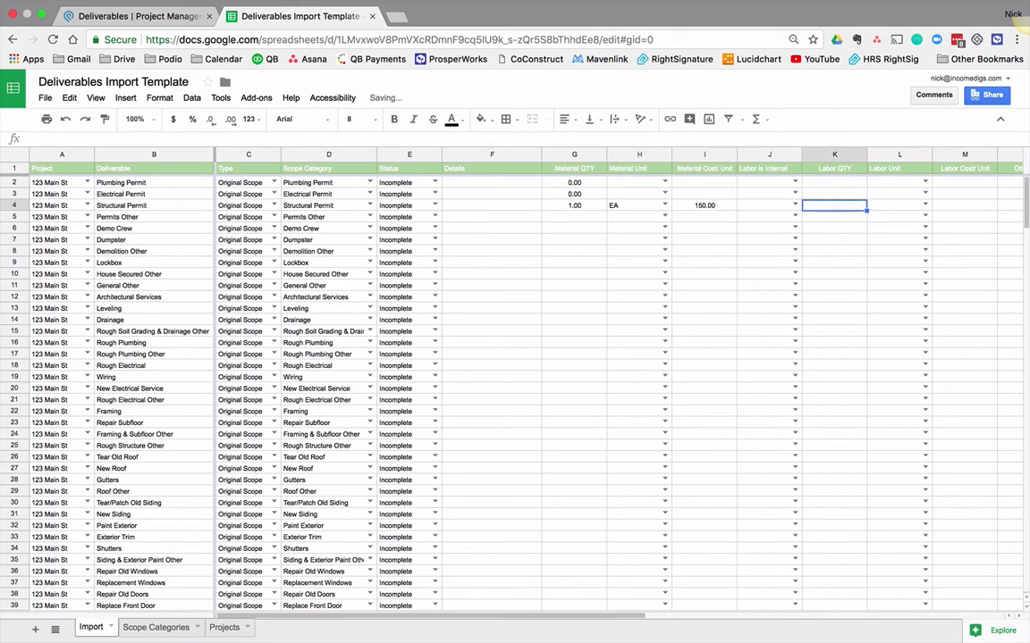
key("Tab")
key("Tab")
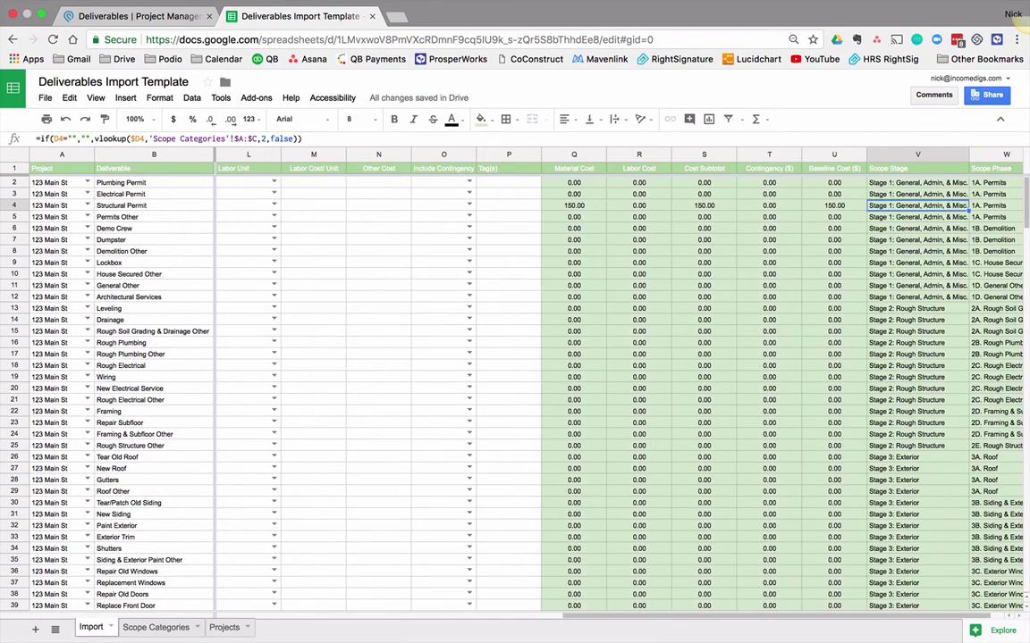
key("Left")
key("Left")
key("Left")
key("Left")
key("Left")
key("Left")
key("Left")
key("Left")
key("Left")
key("Left")
key("Left")
key("Left")
key("Left")
key("Left")
key("Left")
key("Left")
key("Left")
key("Left")
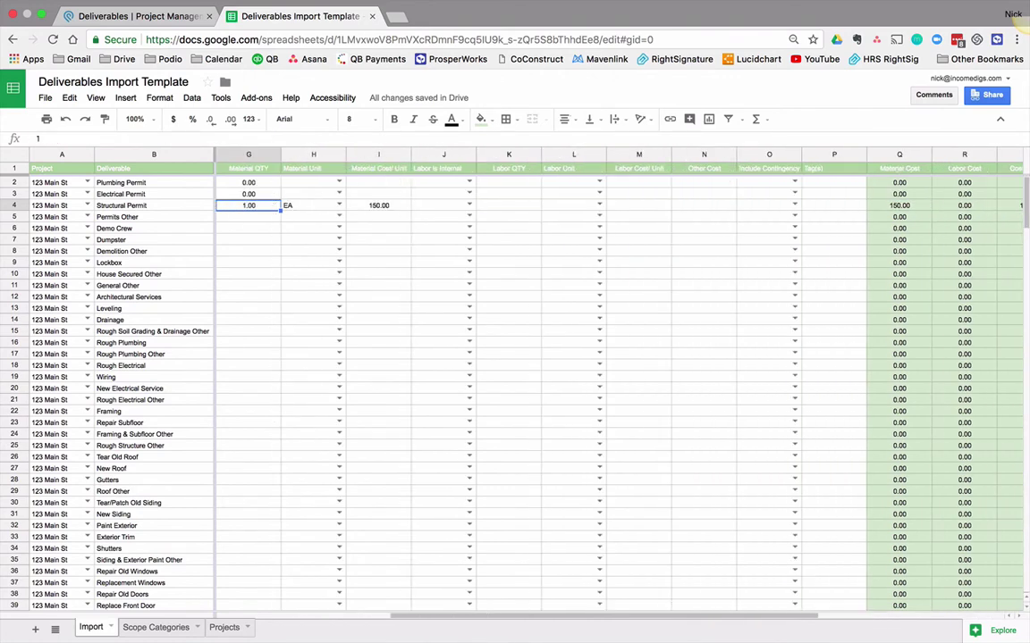
key("Right")
key("Right")
key("Right")
key("Right")
key("Right")
key("Right")
key("Right")
key("Right")
key("Right")
key("Right")
key("Right")
key("Right")
key("Right")
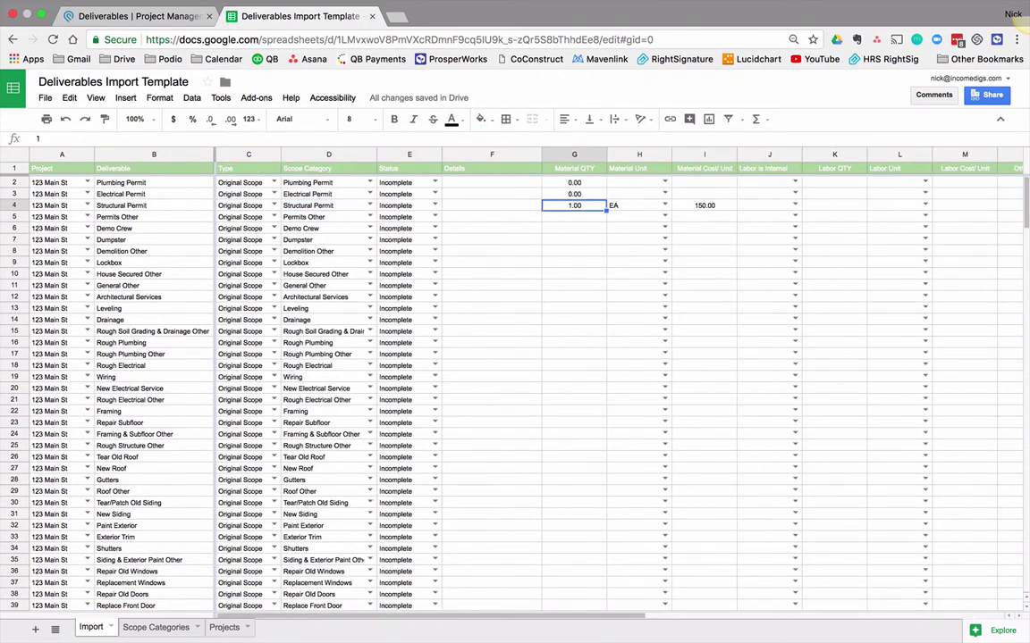
Step: Set Include Contingency to Yes for the Plumbing Permit row
key("Up")
key("Up")
key("Left")
key("Left")
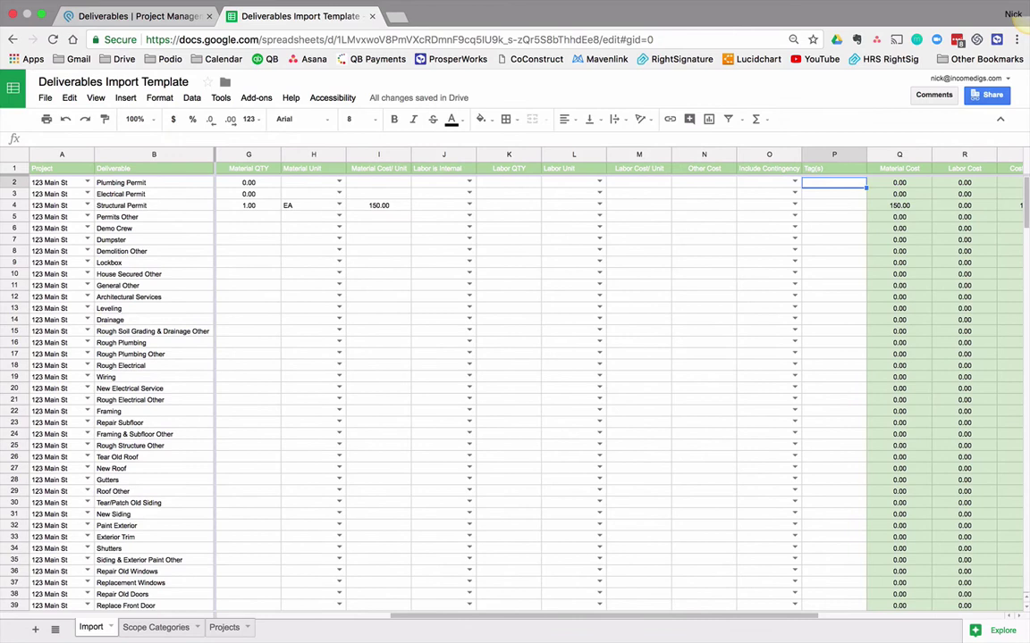
key("Up")
key("Down")
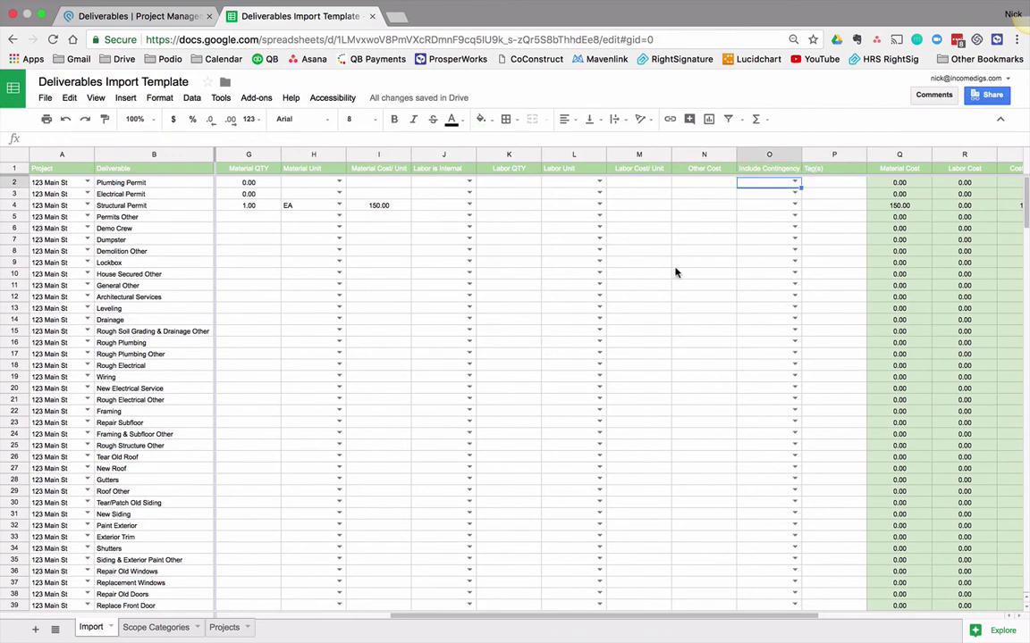
left_click(794, 182)
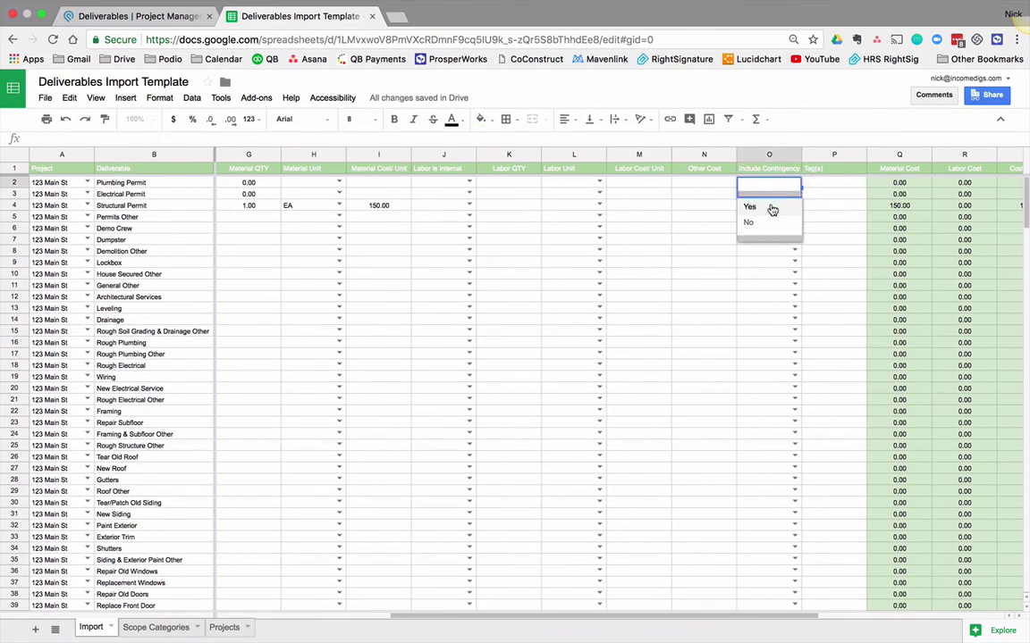
left_click(772, 208)
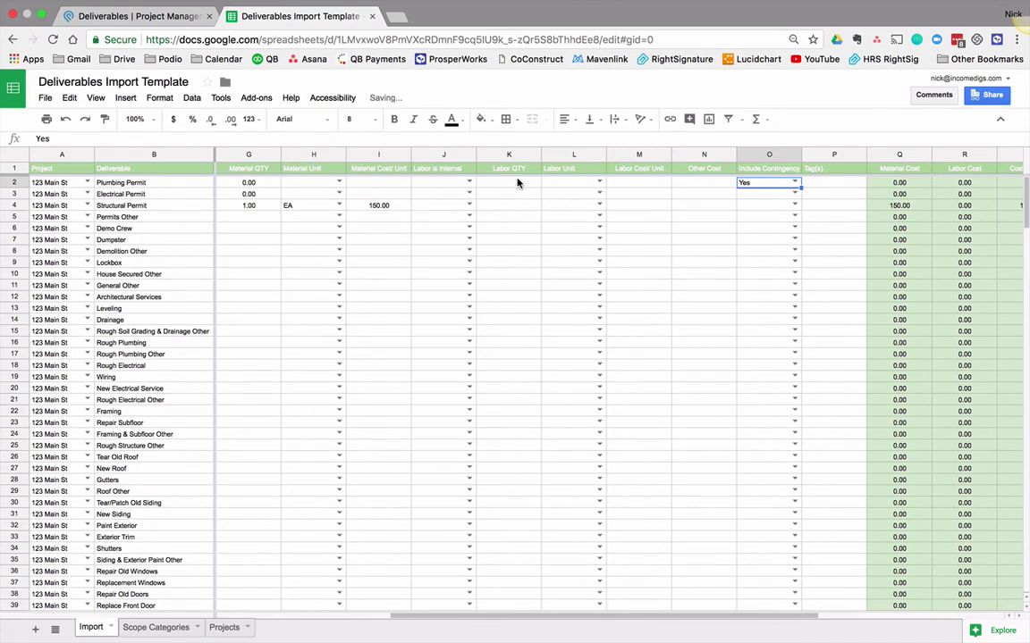
left_click(288, 206)
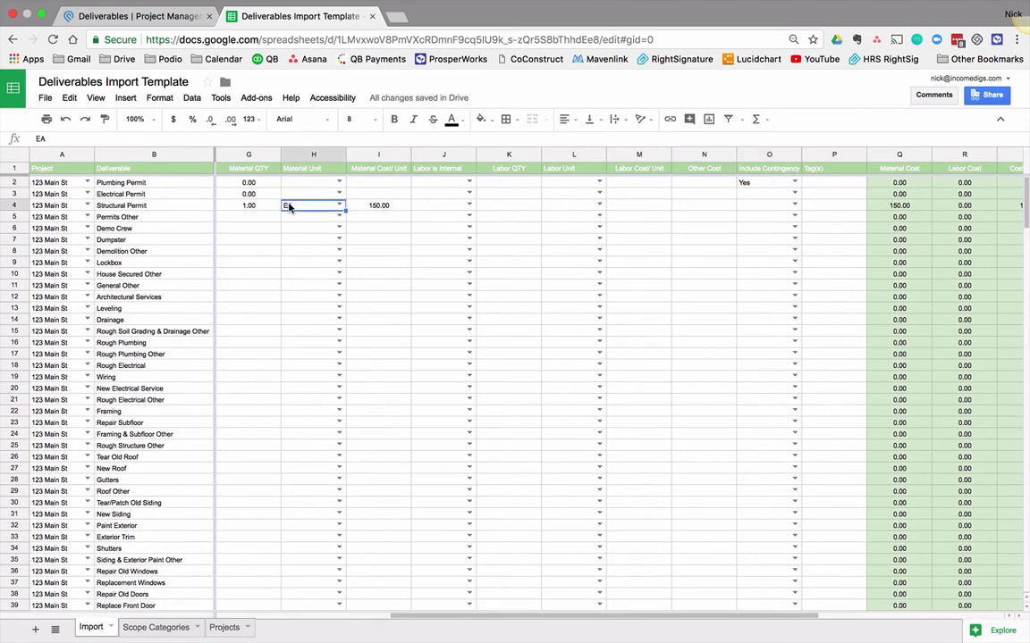
Step: Give Demo Crew a material cost of 1 ea at 550
key("Left")
key("Left")
key("Left")
key("Left")
key("Left")
key("Left")
key("Left")
left_click(248, 228)
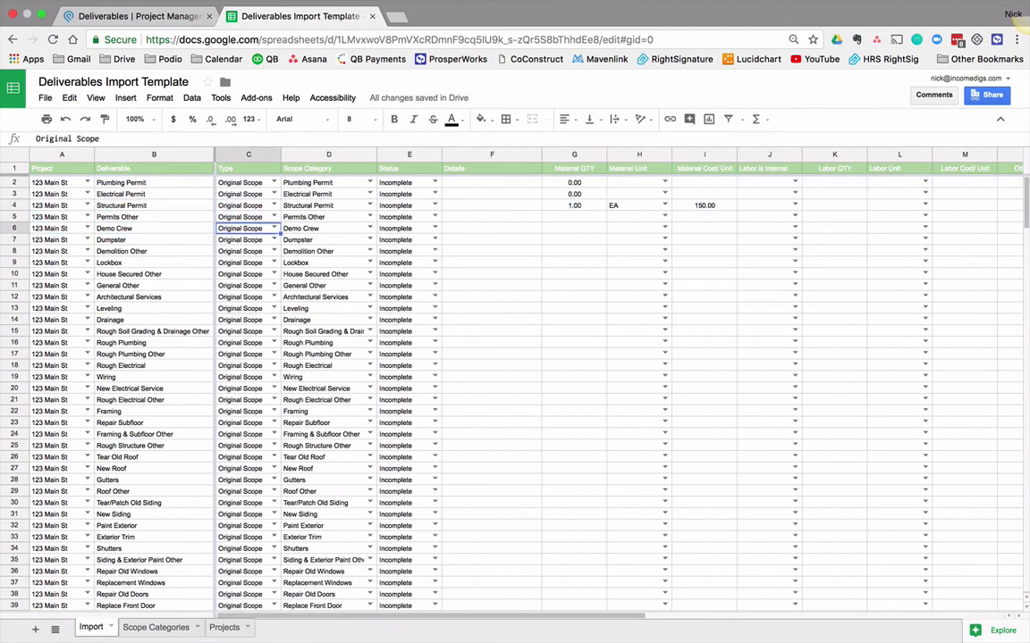
key("Right")
key("Right")
key("Right")
key("Right")
type("1")
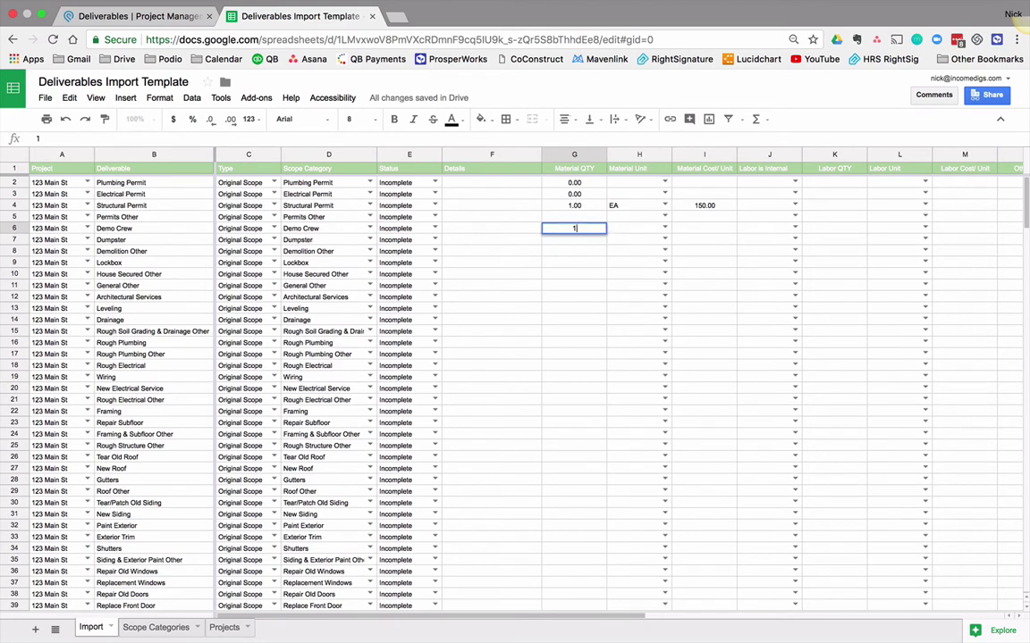
key("Tab")
type("ea")
key("Tab")
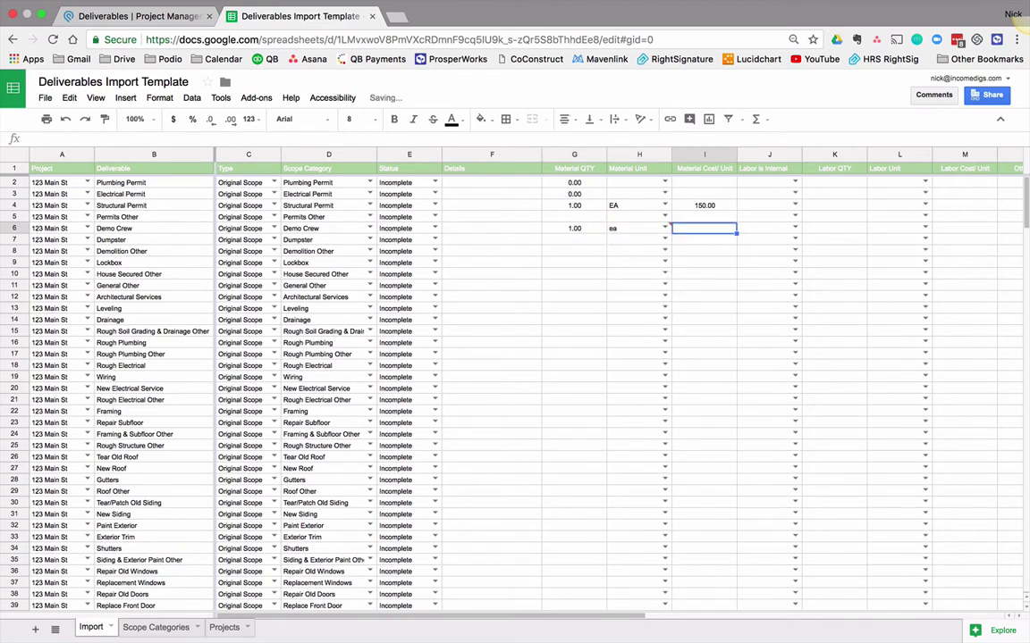
type("550")
key("Tab")
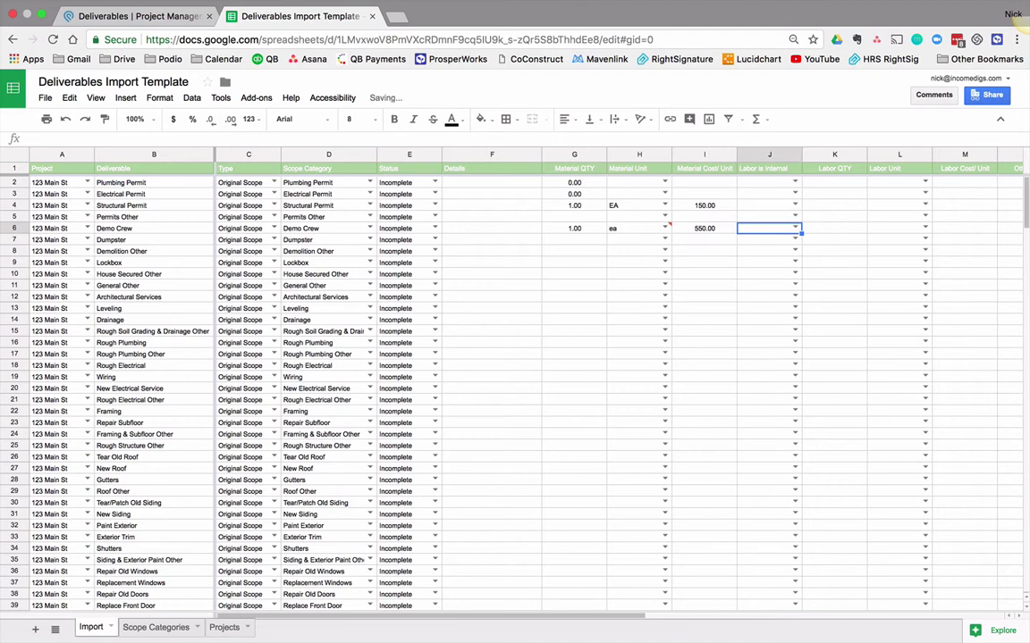
Step: Add Demo Crew's internal labor of 16 HR at 45 and include contingency
type("Yes")
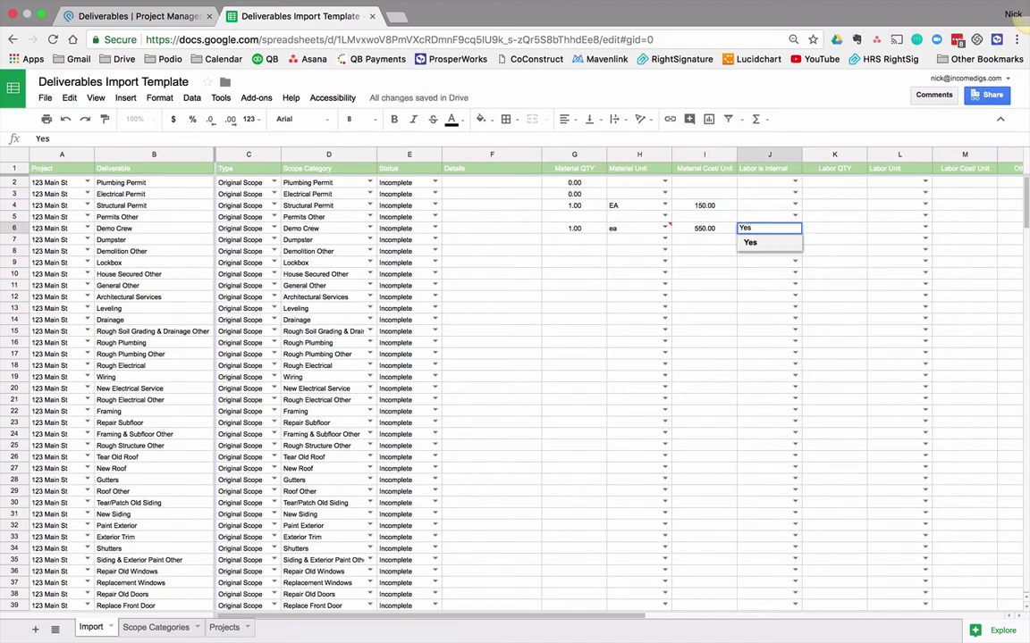
key("Tab")
type("16")
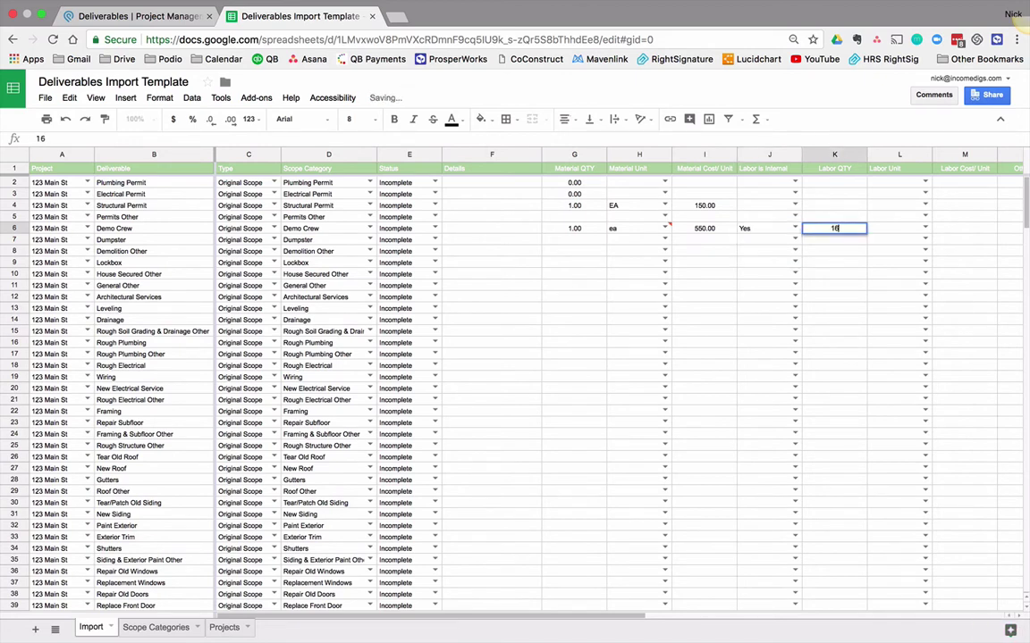
key("Tab")
type("HR")
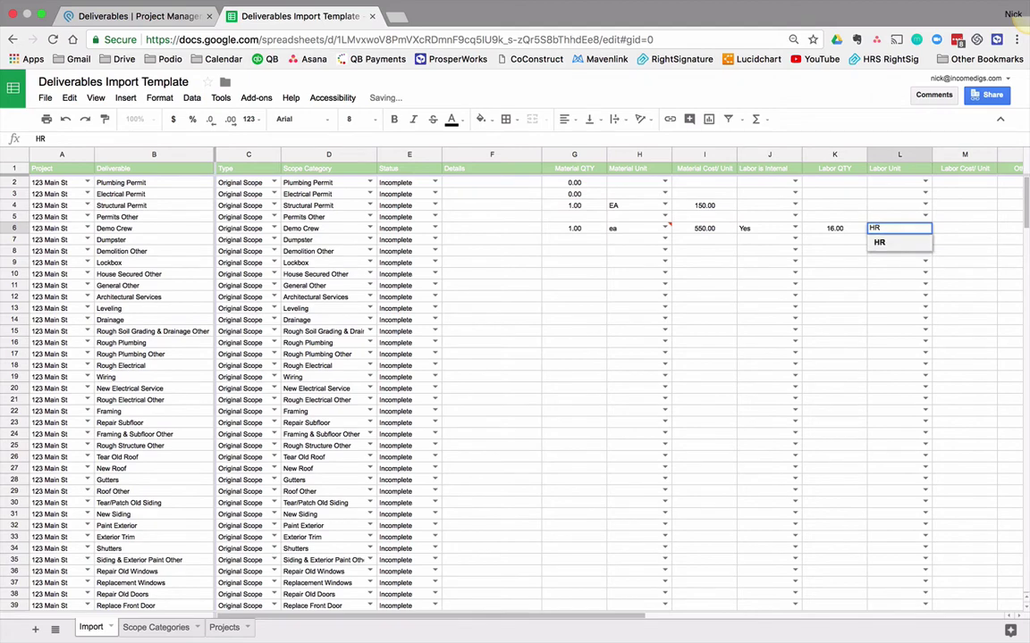
key("Tab")
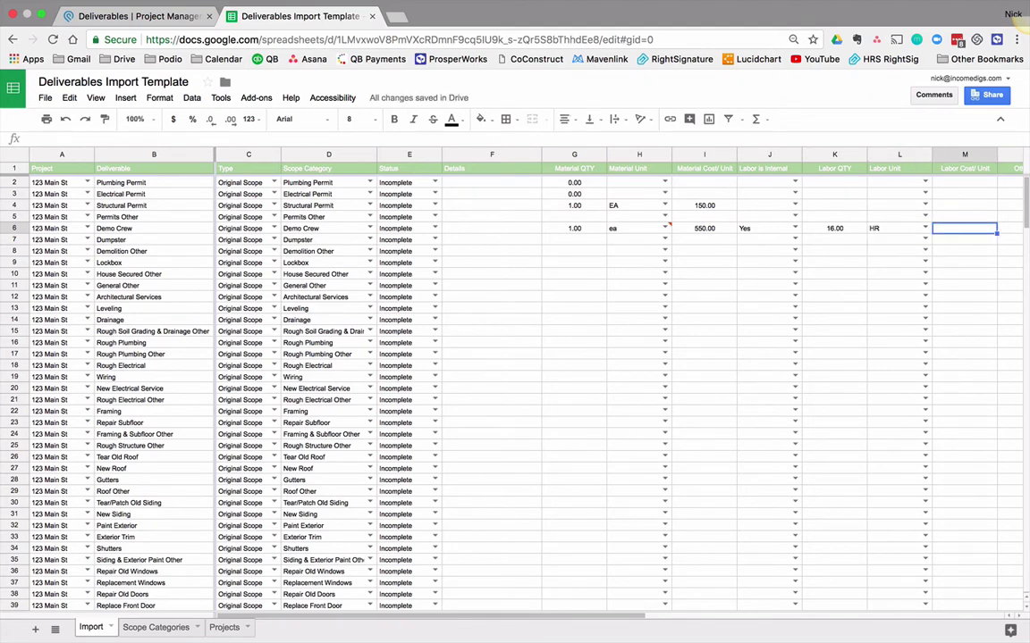
type("45")
key("Tab")
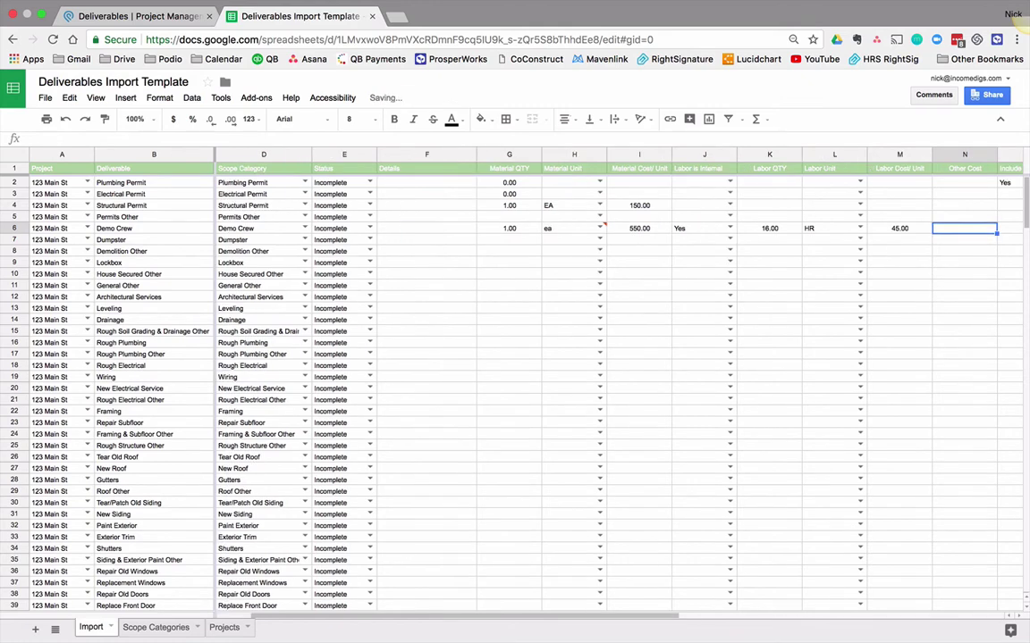
key("Tab")
key("Tab")
key("Tab")
key("Tab")
key("Tab")
key("Tab")
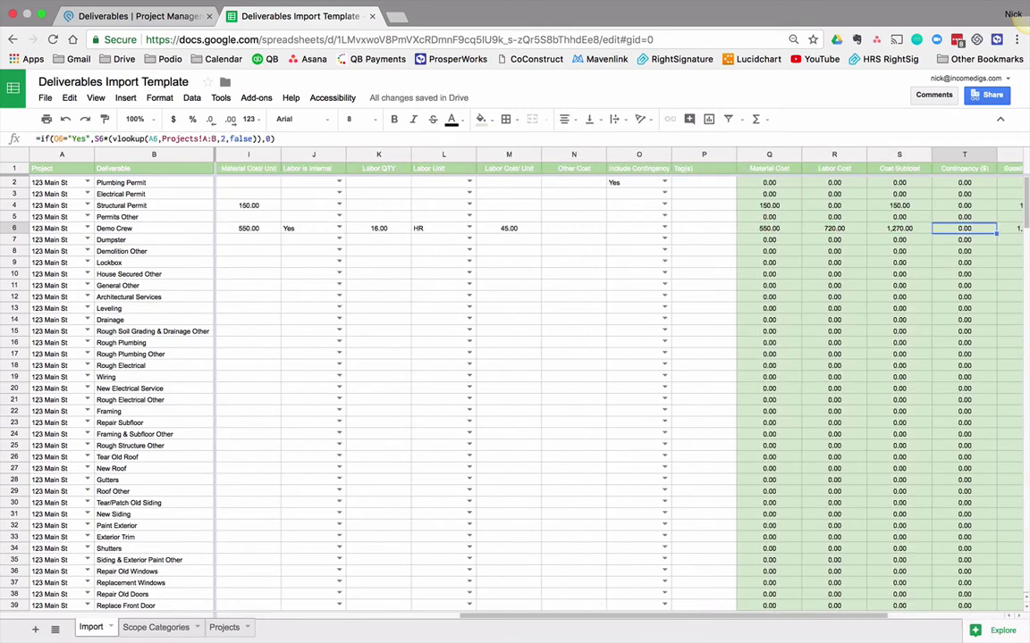
key("Tab")
key("shift+Tab")
key("shift+Tab")
key("shift+Tab")
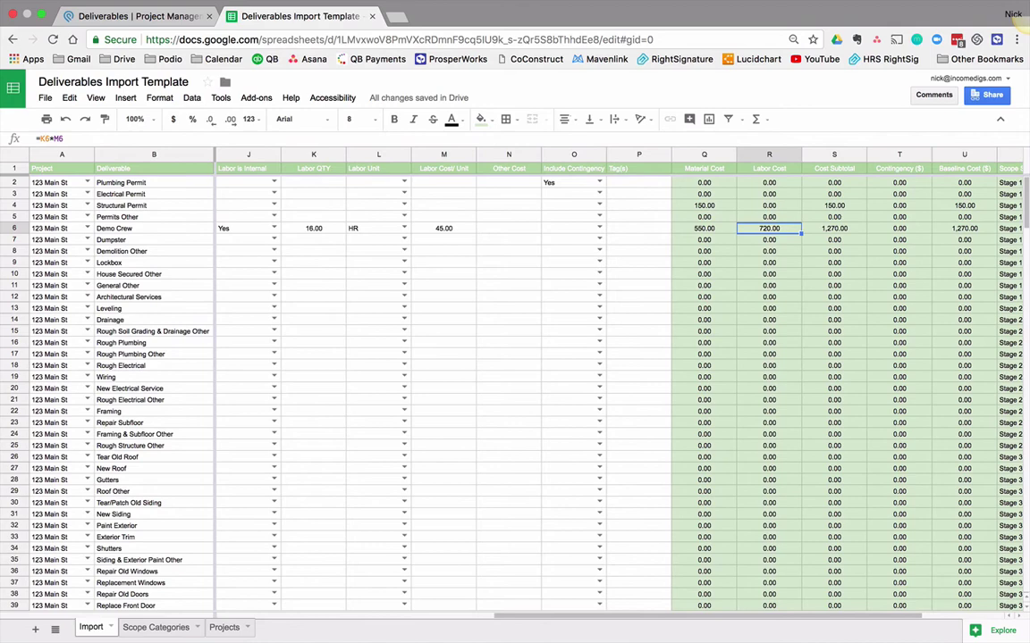
key("Tab")
key("Tab")
key("shift+Tab")
key("shift+Tab")
key("shift+Tab")
key("shift+Tab")
key("shift+Tab")
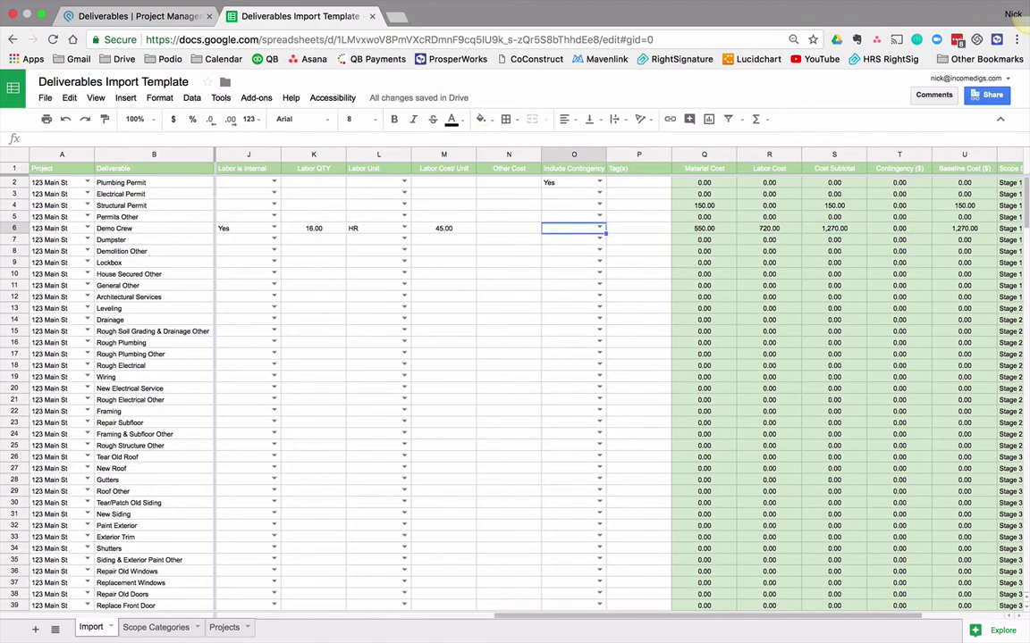
type("YES")
key("Tab")
key("Tab")
key("Tab")
key("Tab")
key("Tab")
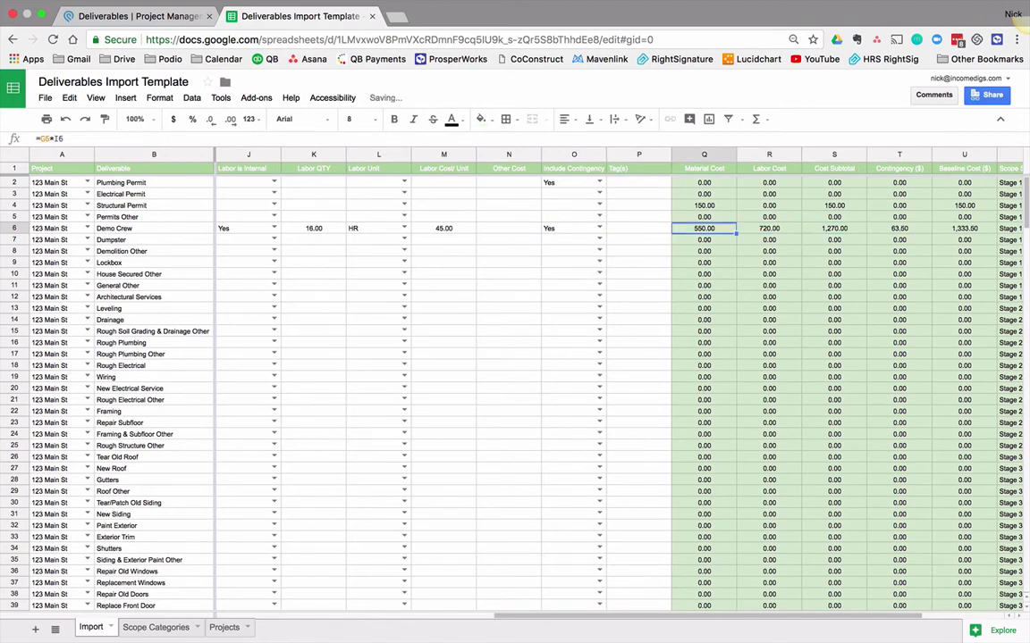
key("shift+Tab")
key("shift+Tab")
key("shift+Tab")
key("shift+Tab")
key("shift+Tab")
key("shift+Tab")
key("shift+Tab")
key("shift+Tab")
key("shift+Tab")
key("shift+Tab")
key("shift+Tab")
key("shift+Tab")
key("shift+Tab")
key("shift+Tab")
key("shift+Tab")
key("shift+Tab")
key("shift+Tab")
key("shift+Tab")
key("shift+Tab")
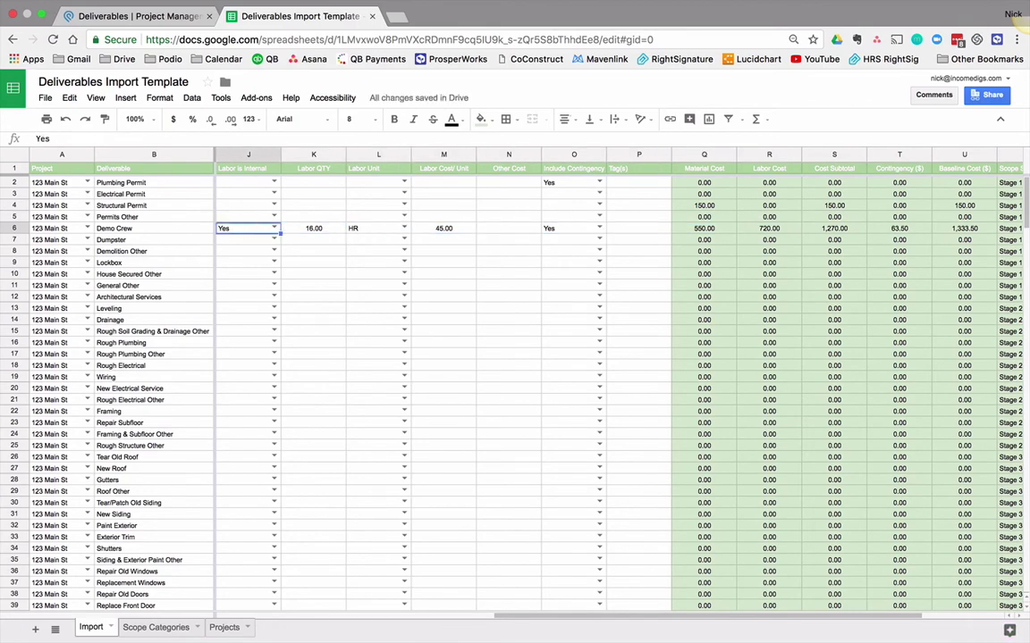
key("Tab")
key("Tab")
key("Tab")
key("Tab")
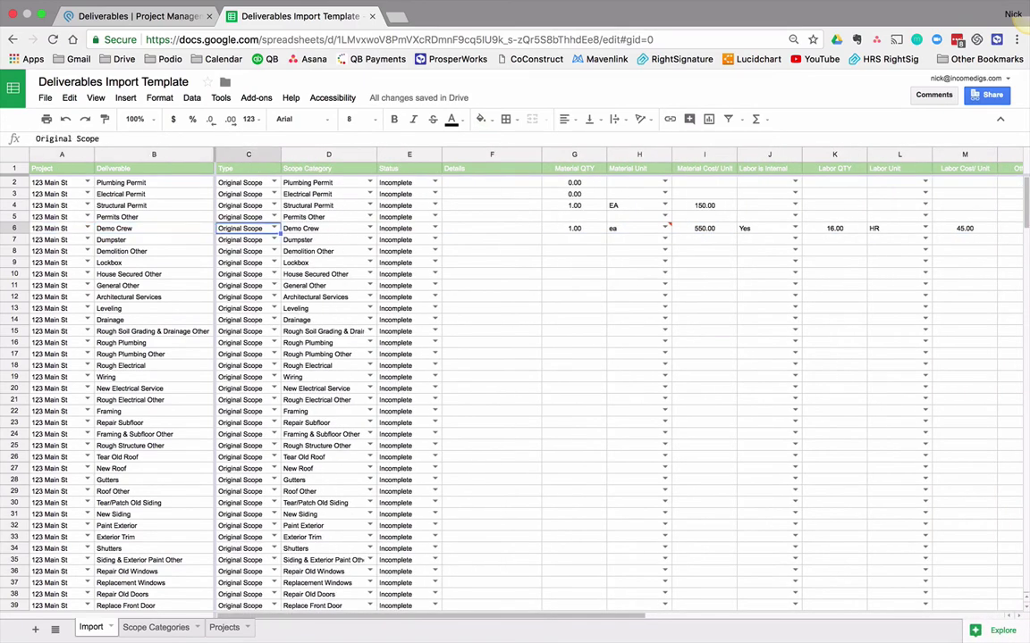
Step: Move from the Dumpster row through the remaining deliverables and select the Framing row
key("Down")
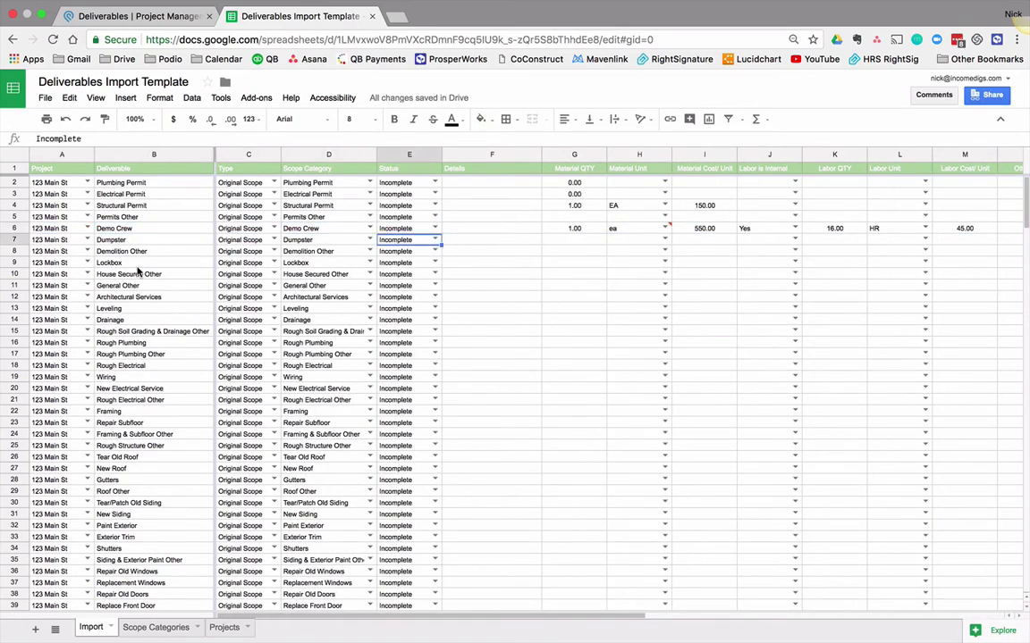
scroll(128, 256, "down", 2)
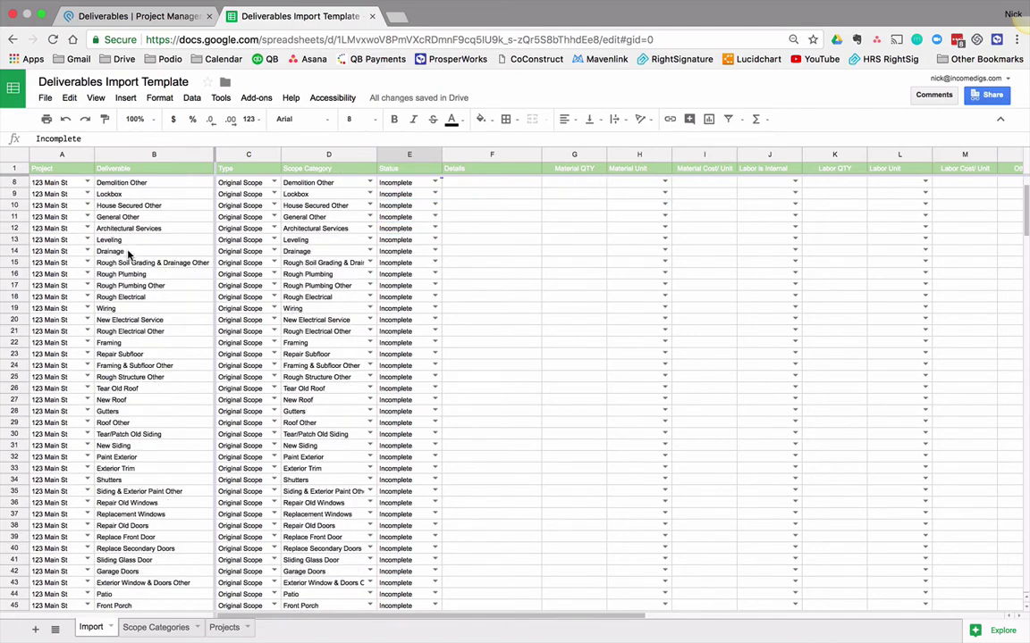
scroll(138, 350, "down", 1)
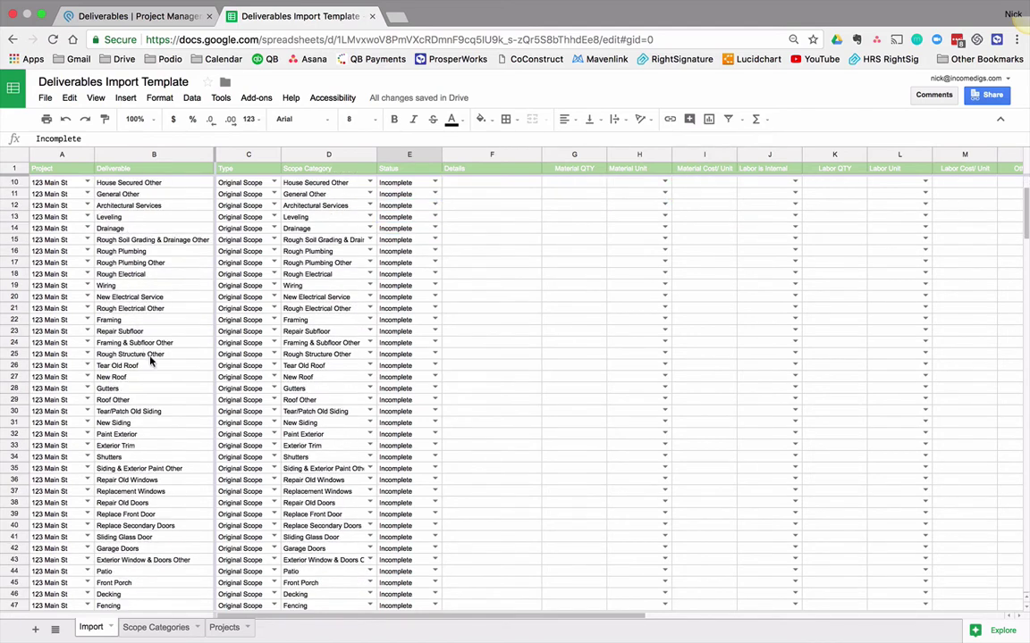
scroll(156, 364, "down", 3)
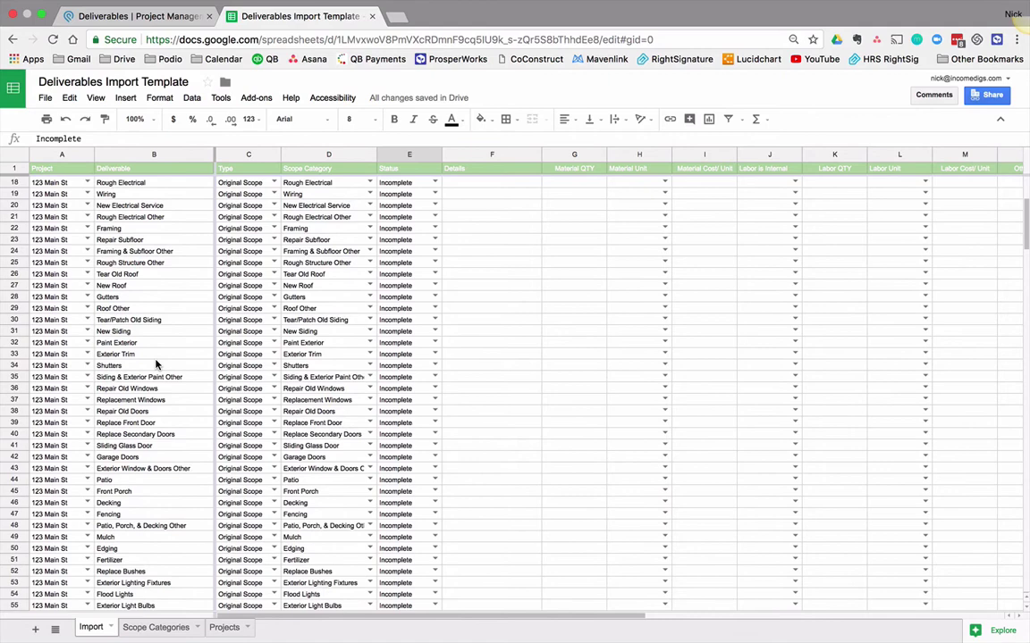
scroll(395, 333, "up", 6)
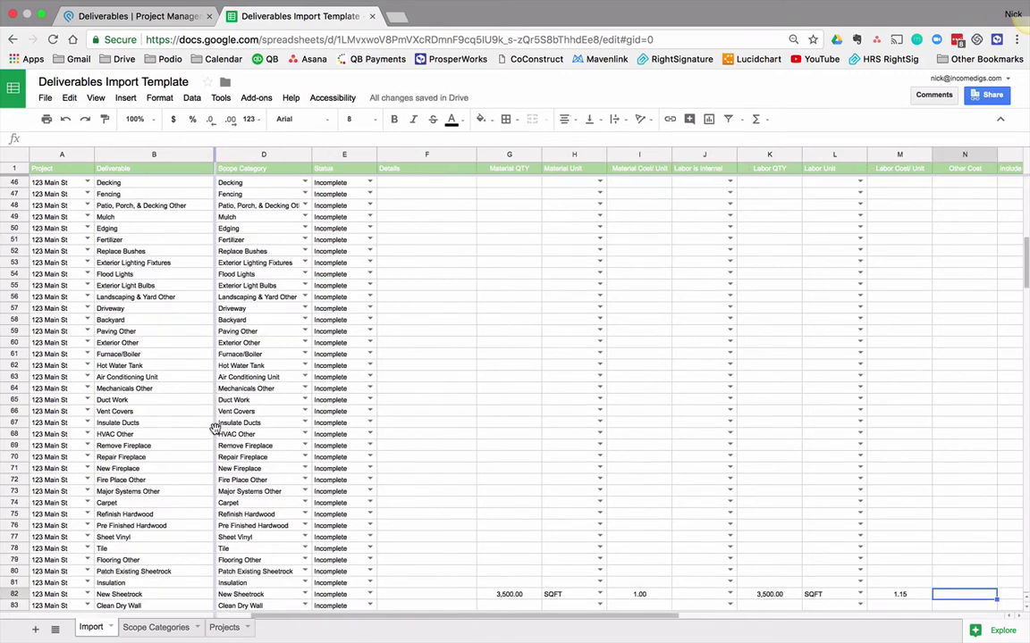
scroll(211, 430, "up", 10)
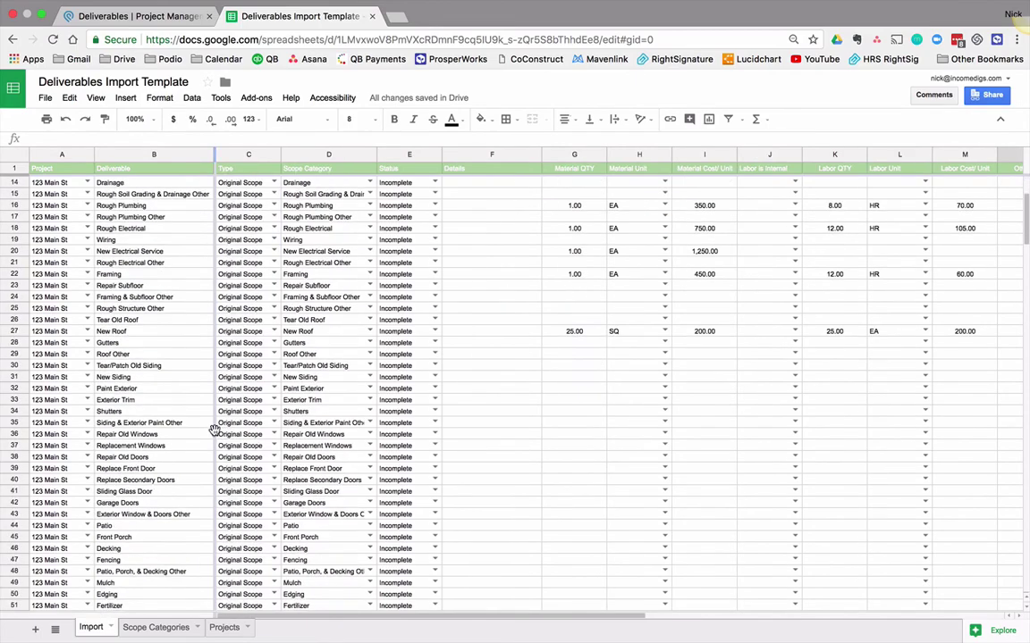
scroll(214, 430, "down", 8)
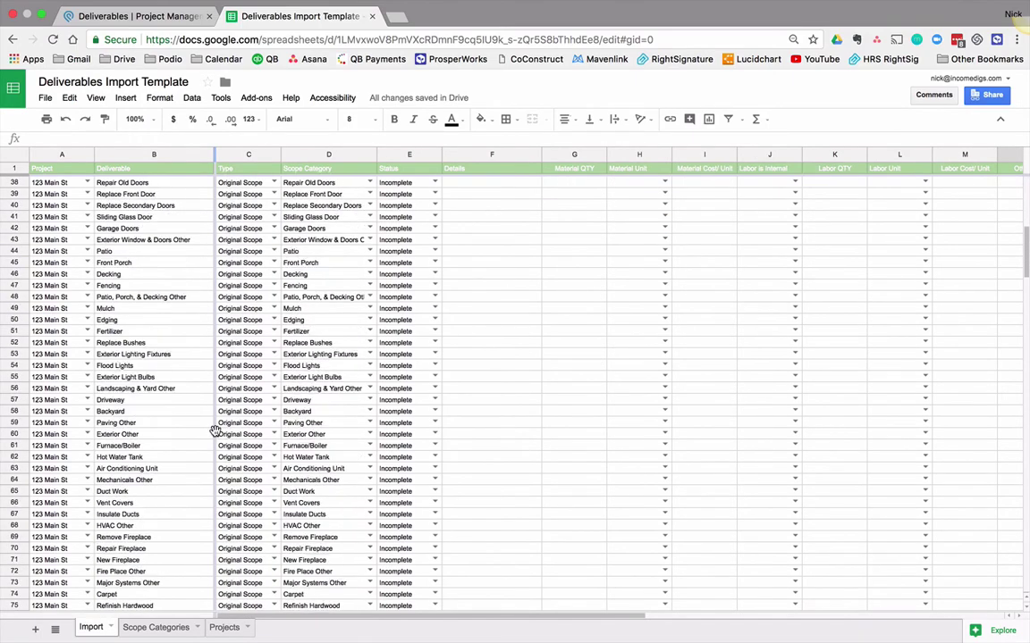
scroll(215, 430, "up", 7)
scroll(215, 431, "up", 5)
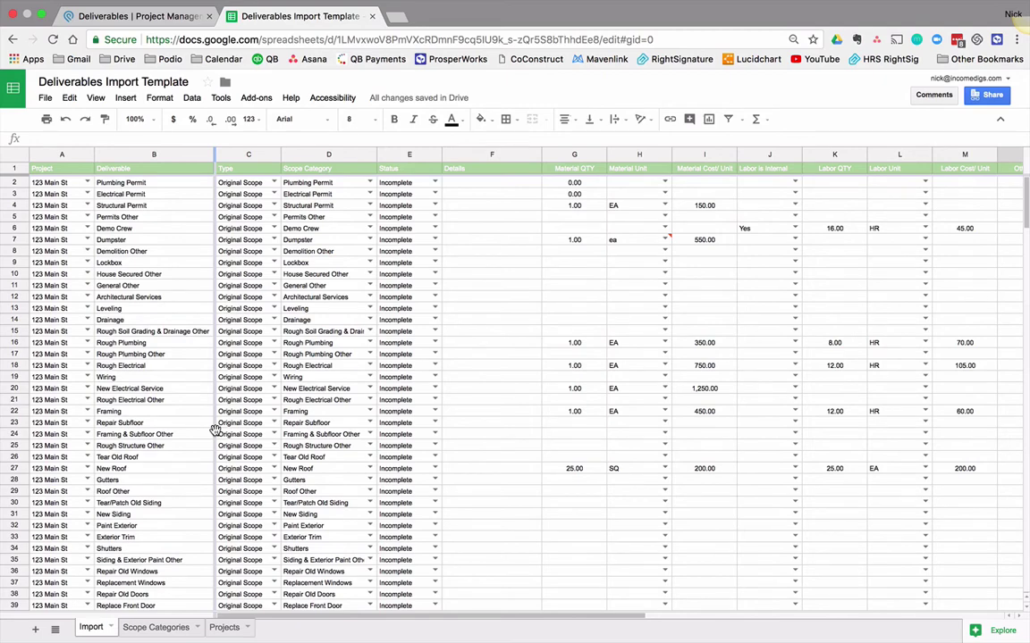
left_click(112, 415)
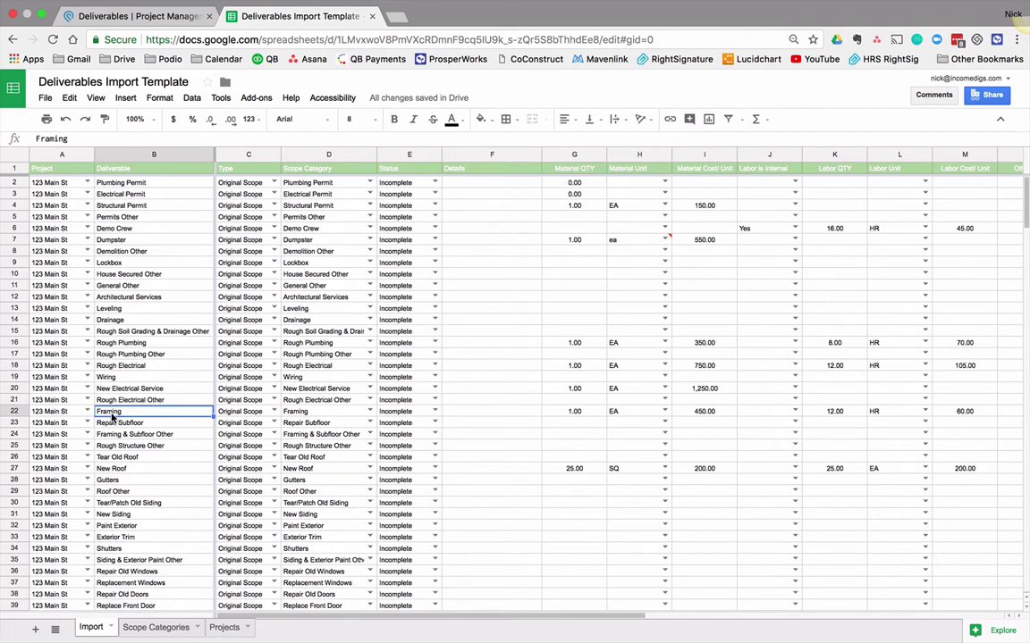
Step: Select the whole Import range A1:W300 and build a pivot table from it on Pivot Table 2
left_click(54, 171)
scroll(632, 409, "right", 5)
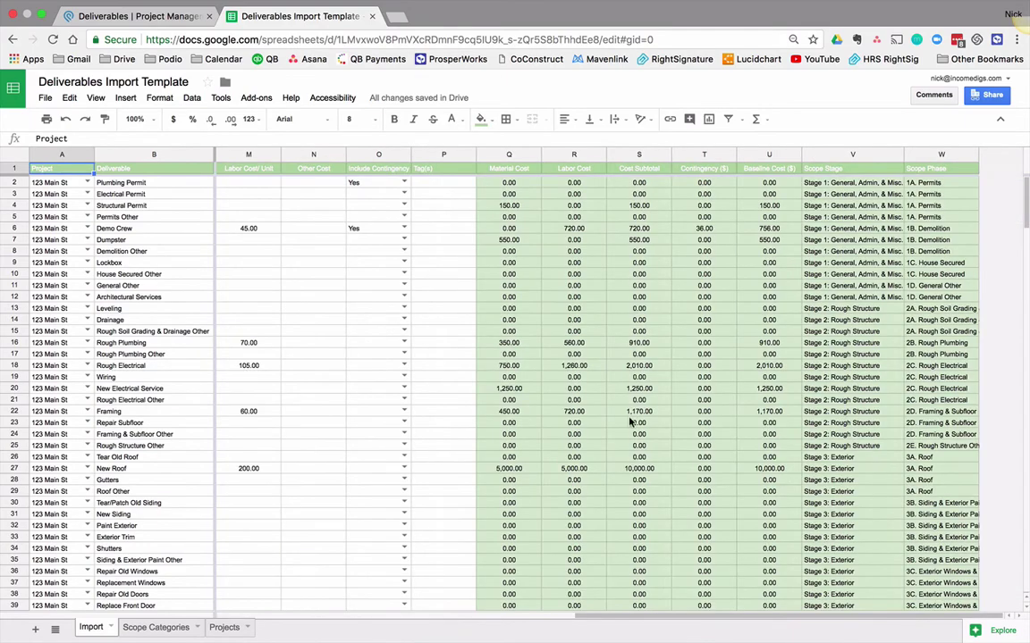
scroll(592, 467, "down", 20)
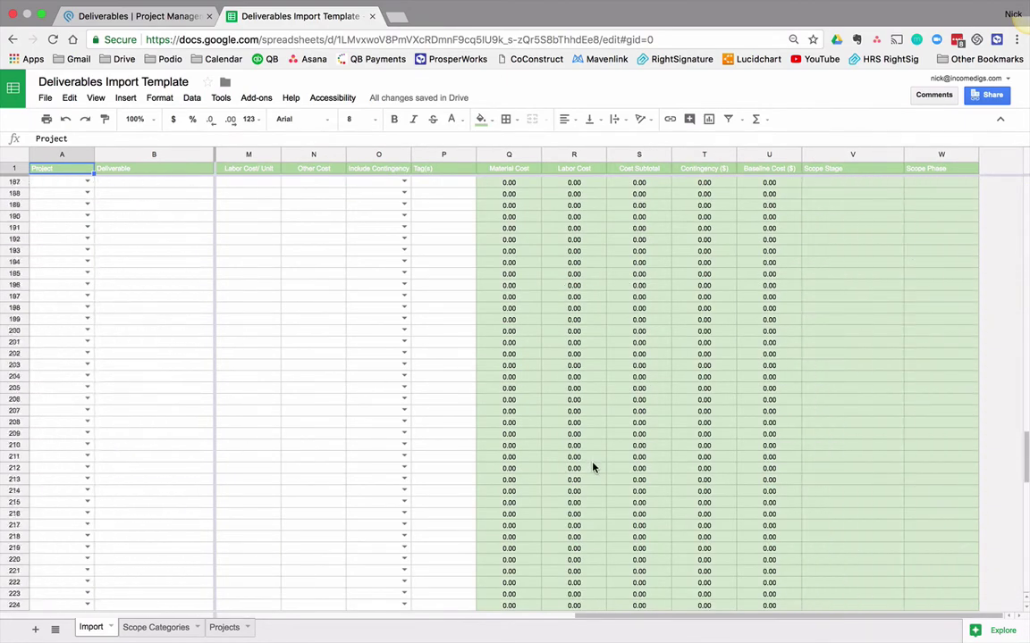
scroll(592, 467, "down", 18)
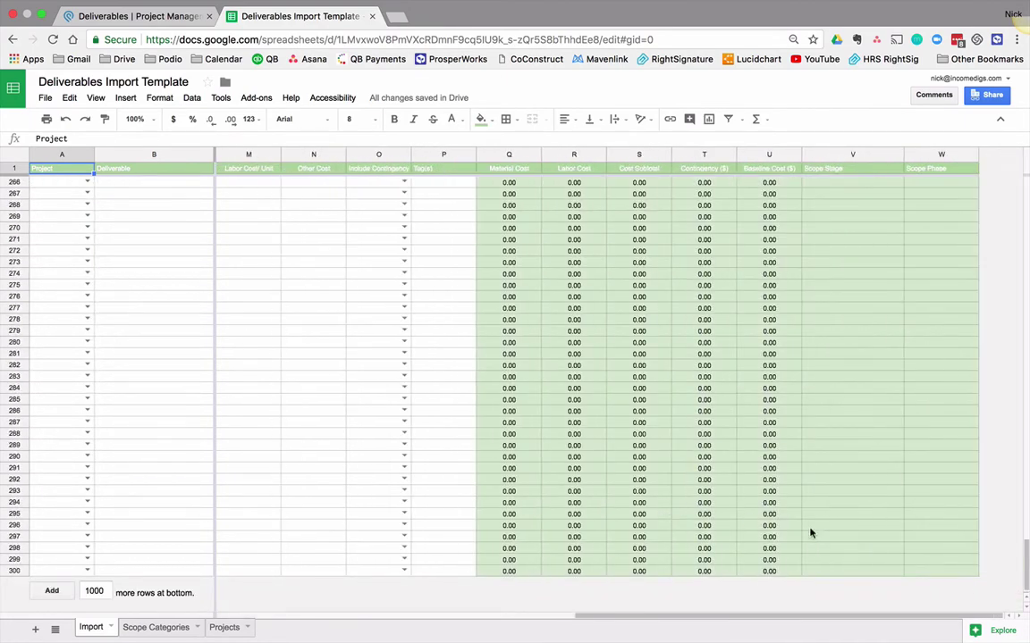
key("super+a")
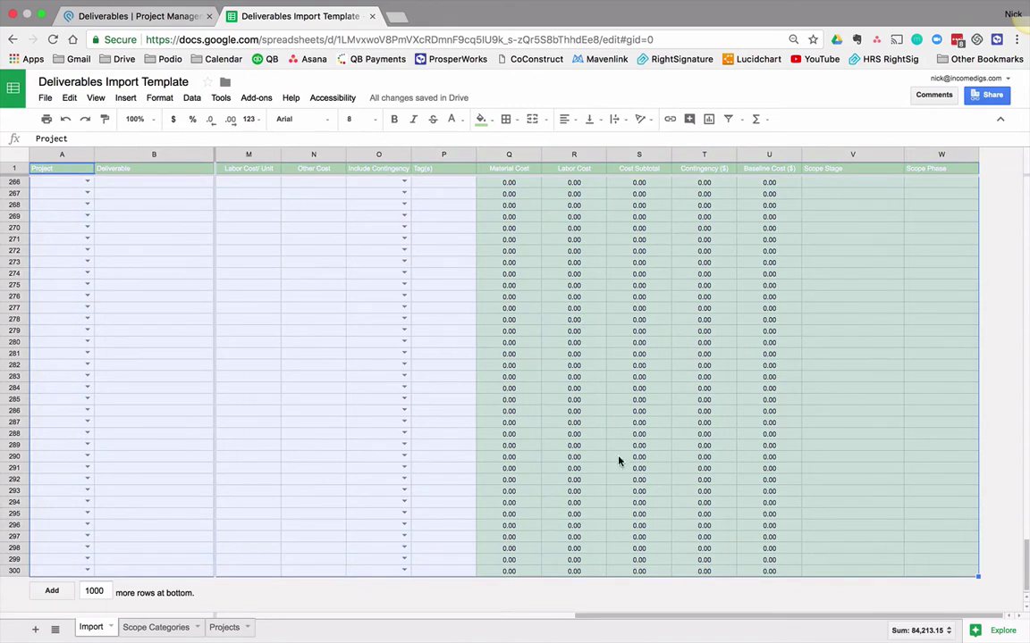
left_click(191, 97)
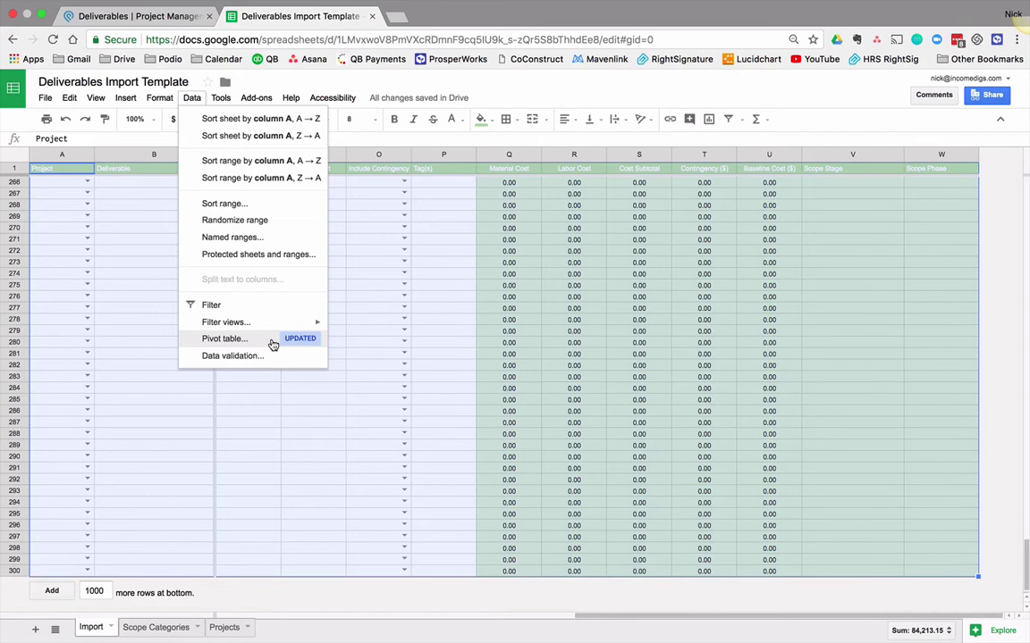
left_click(225, 338)
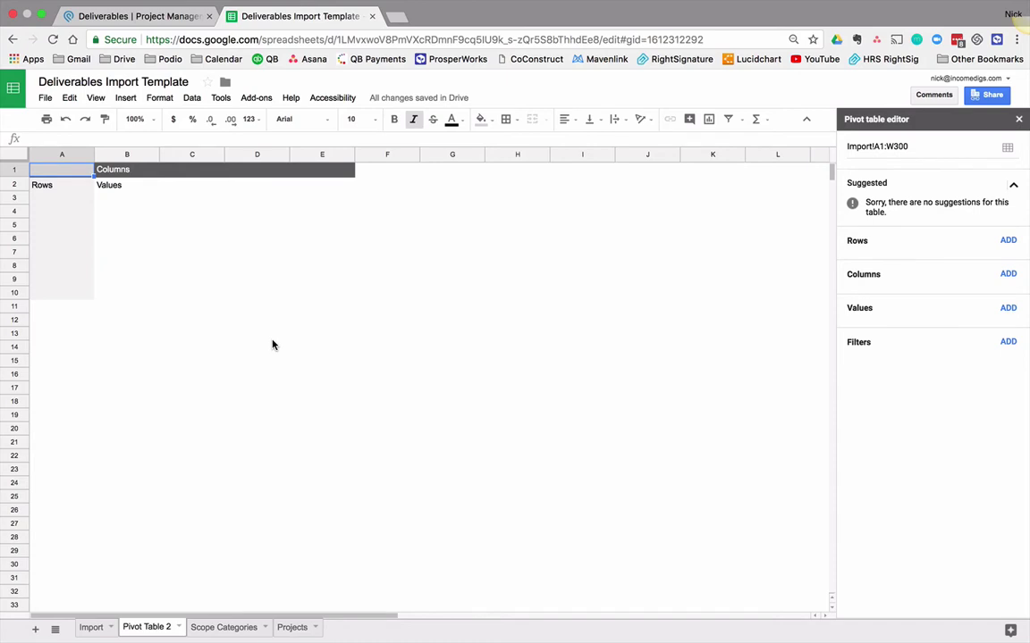
Step: Group pivot rows by Scope Stage, nest Scope Phase beneath, and widen column B for phase names
left_click(1007, 247)
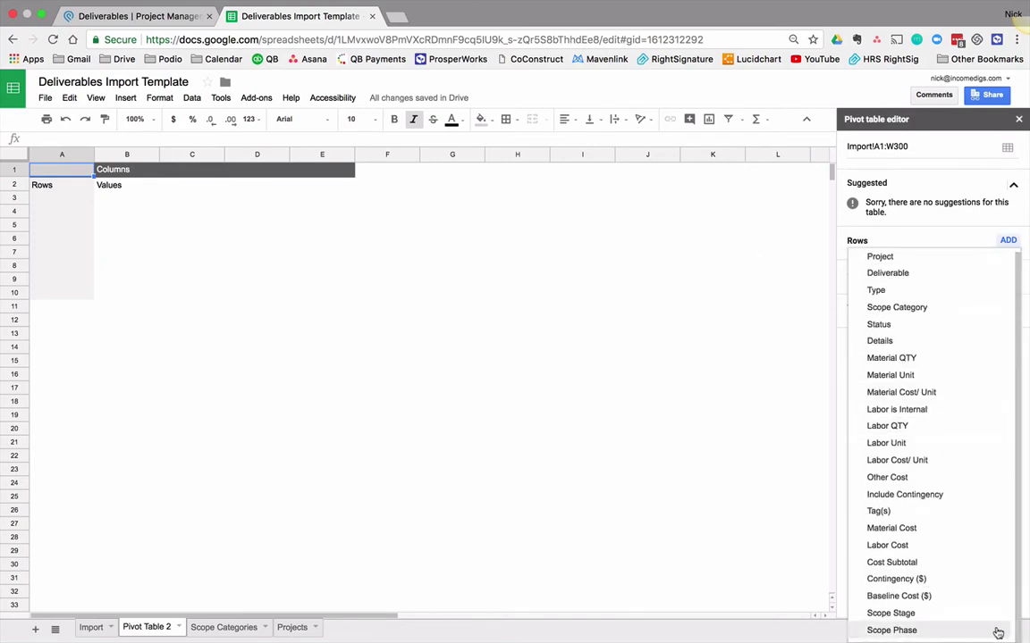
left_click(949, 618)
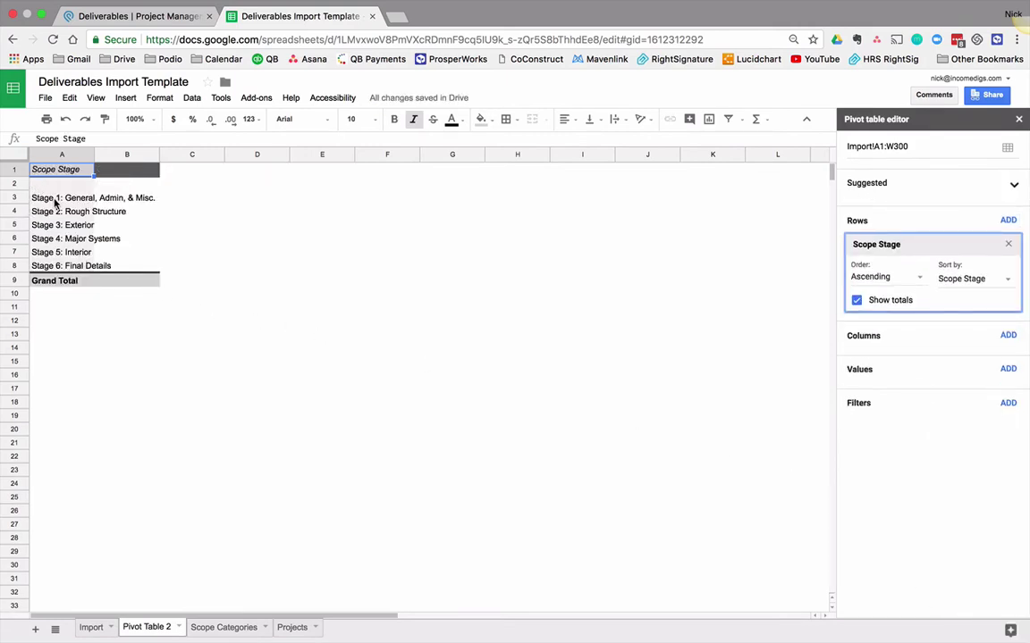
left_click_drag(56, 199, 56, 264)
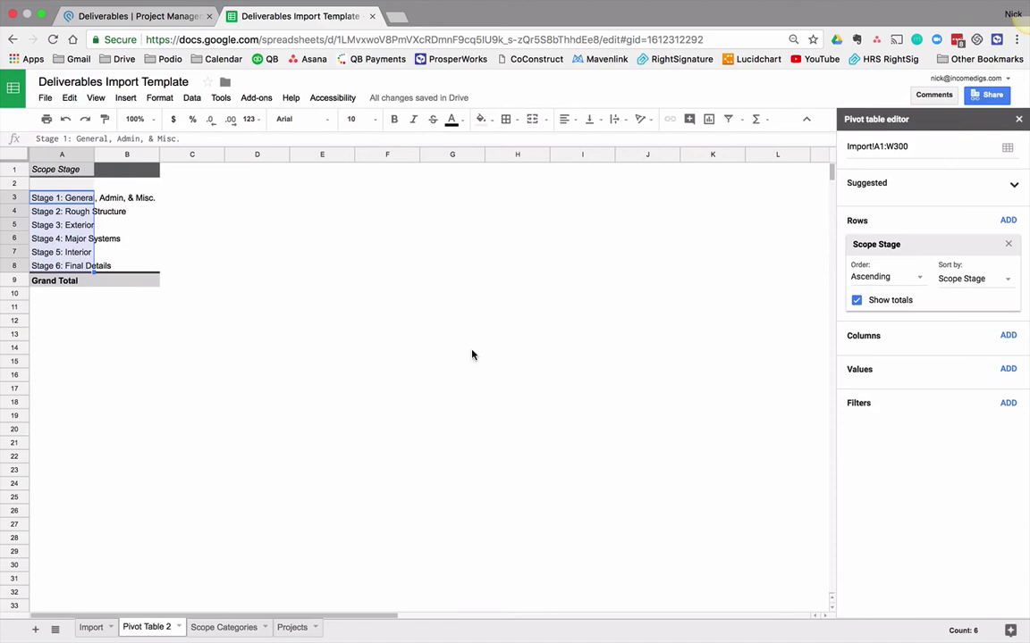
left_click(736, 349)
left_click(63, 225)
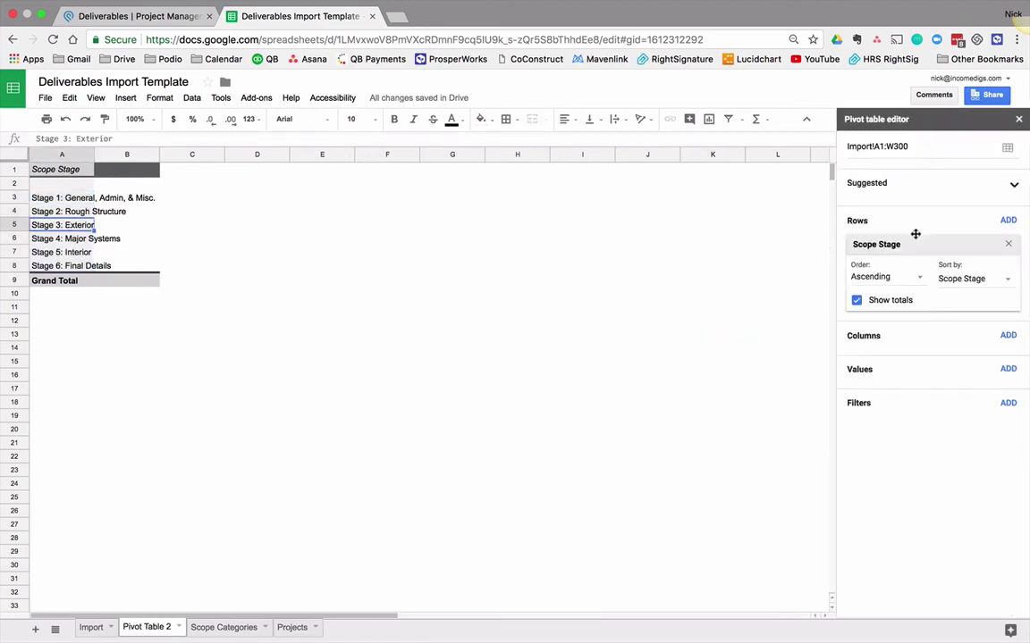
left_click(1011, 224)
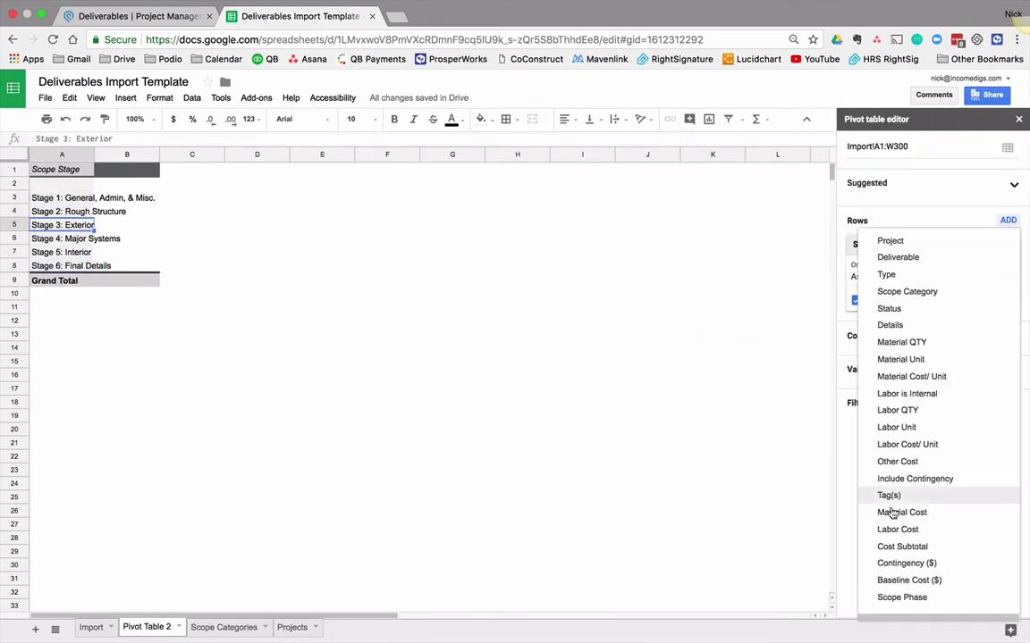
left_click(925, 597)
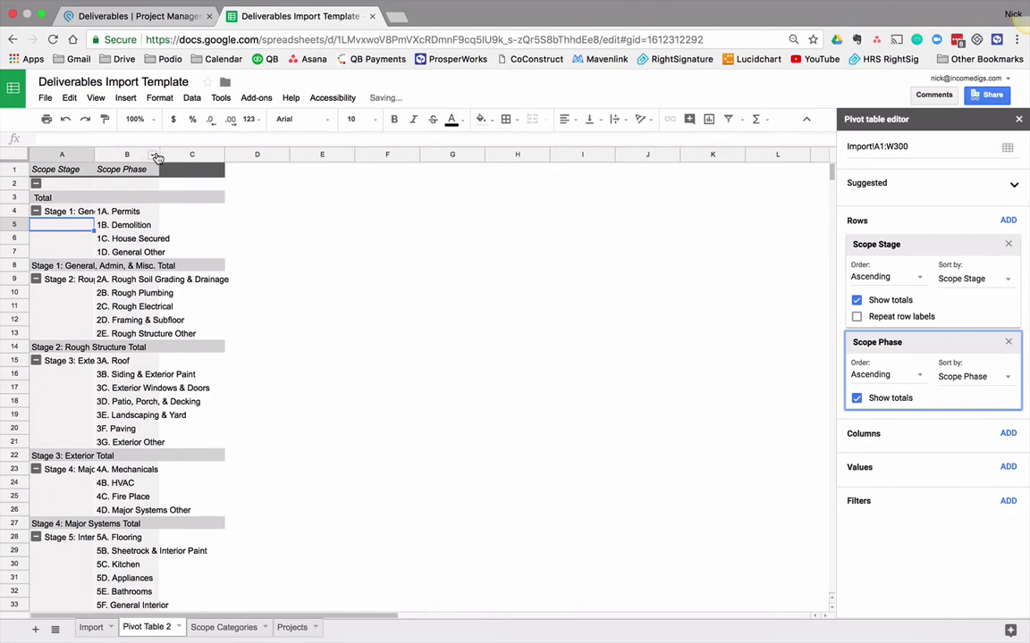
left_click_drag(157, 154, 283, 153)
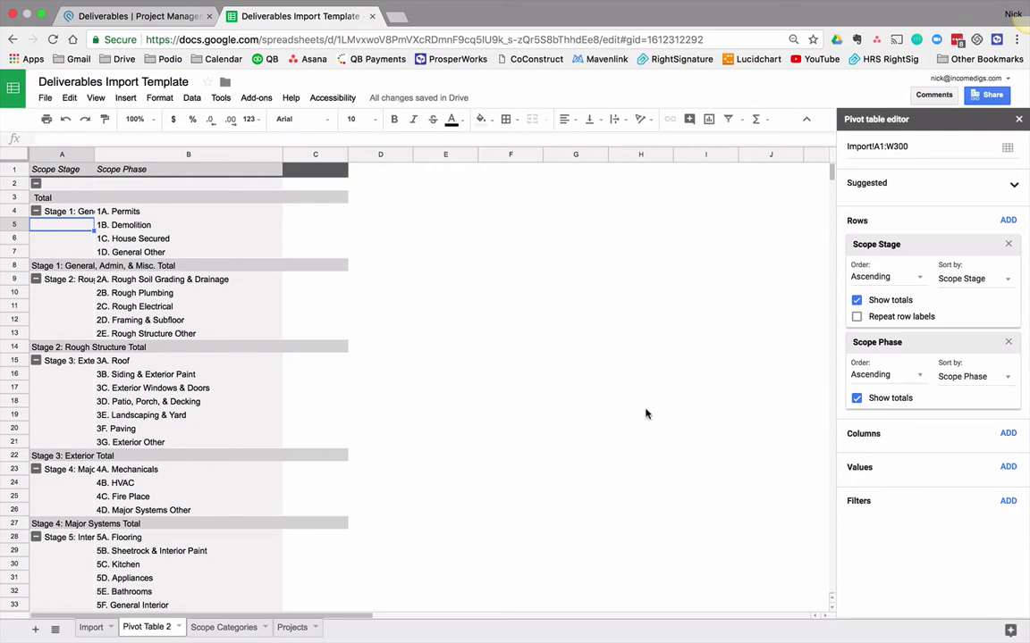
Step: Add a SUM of Baseline Cost ($) to the pivot values and widen column A for full stage names
left_click(1006, 467)
scroll(940, 520, "down", 5)
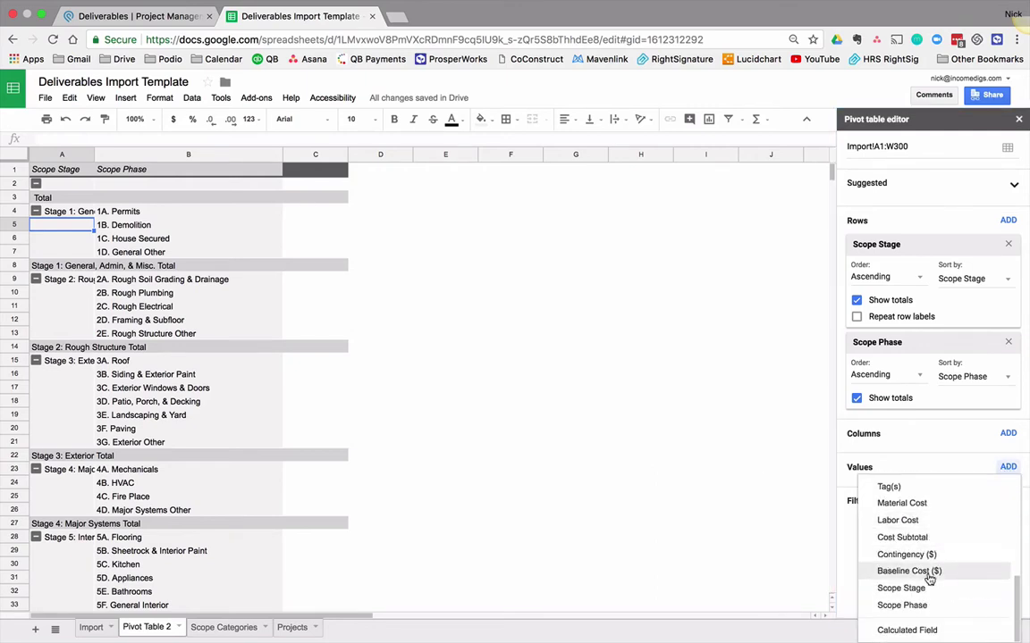
left_click(932, 573)
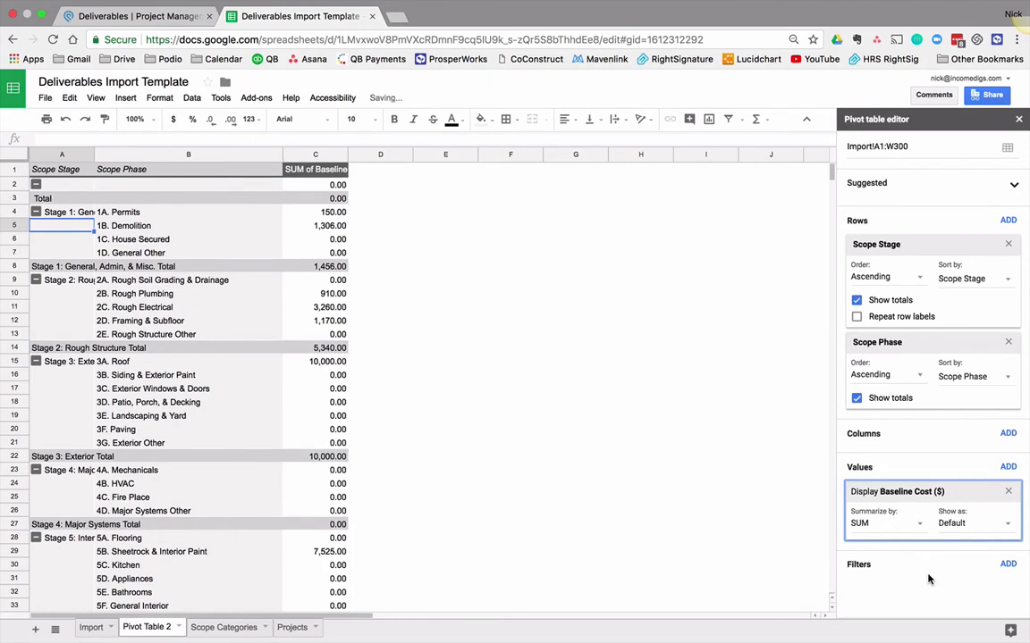
left_click(78, 279)
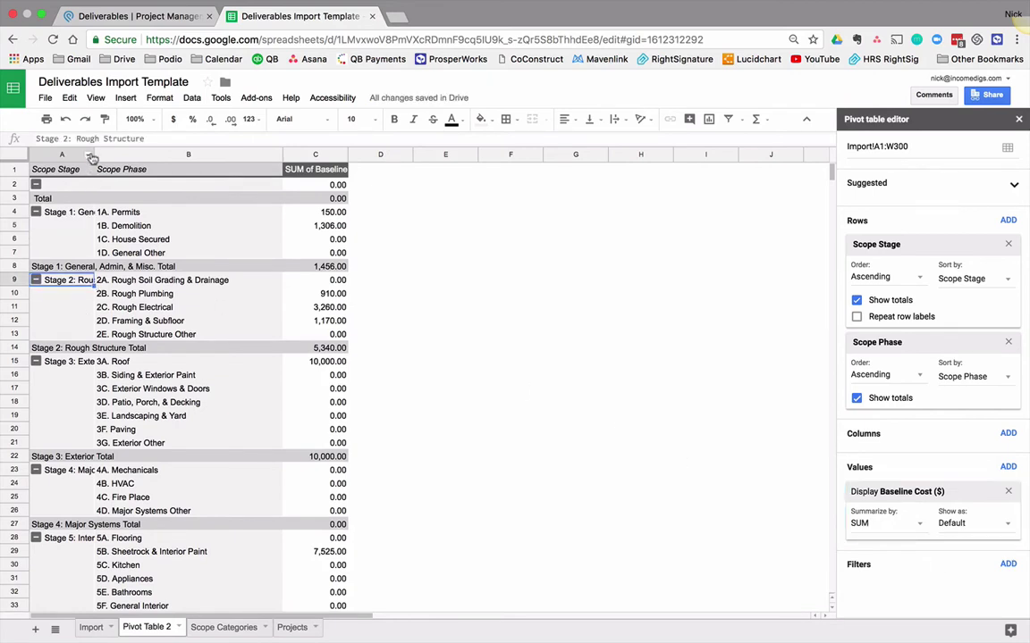
left_click_drag(92, 157, 172, 154)
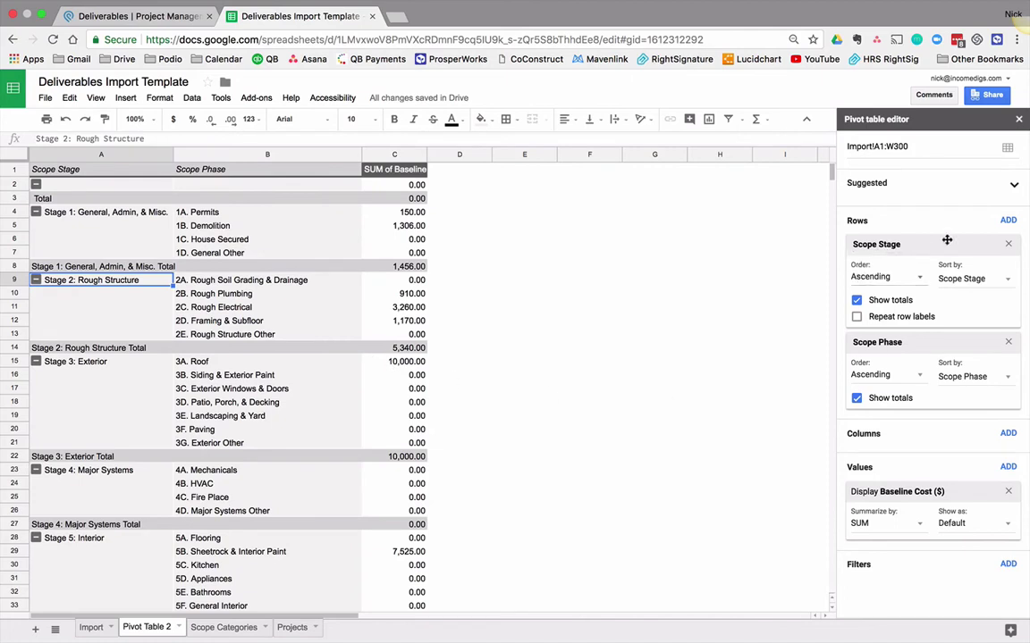
Step: Add a Baseline Cost ($) filter to the pivot table and hide the 0.00 values
left_click(1007, 564)
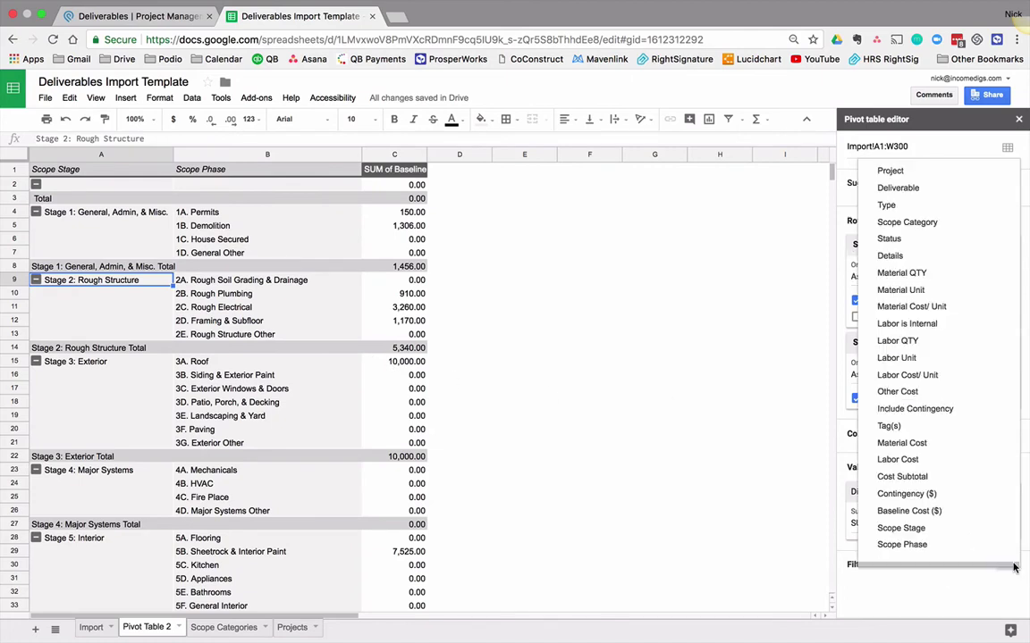
left_click(927, 510)
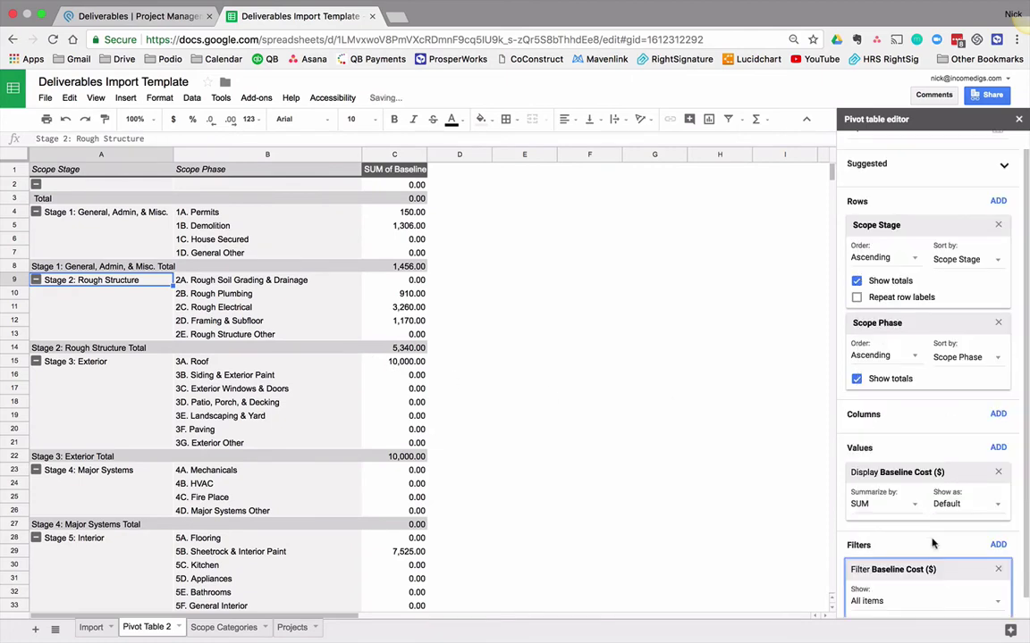
left_click(990, 590)
left_click(892, 456)
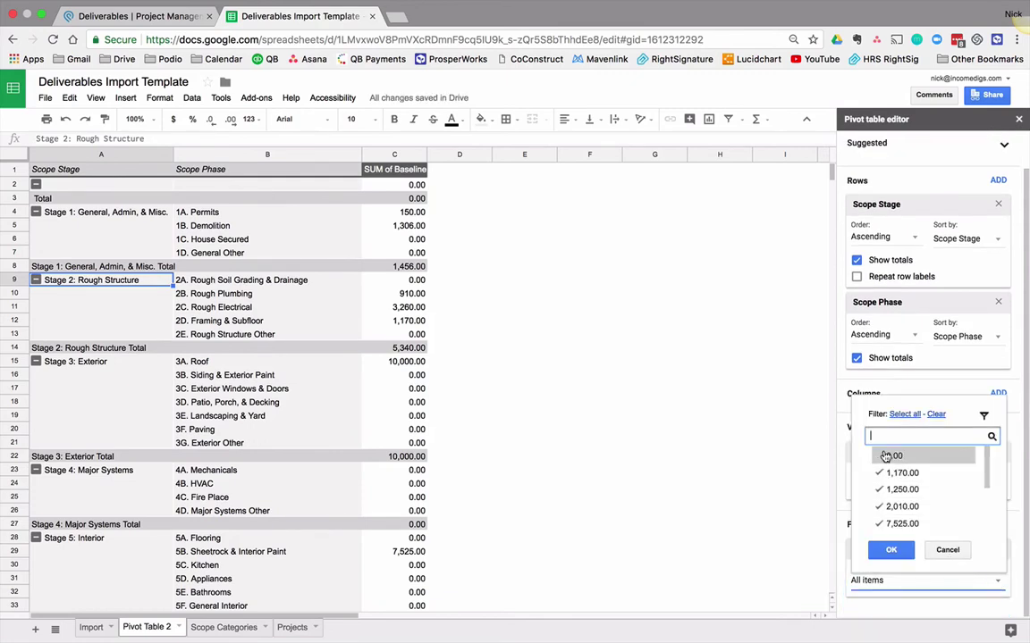
left_click(890, 548)
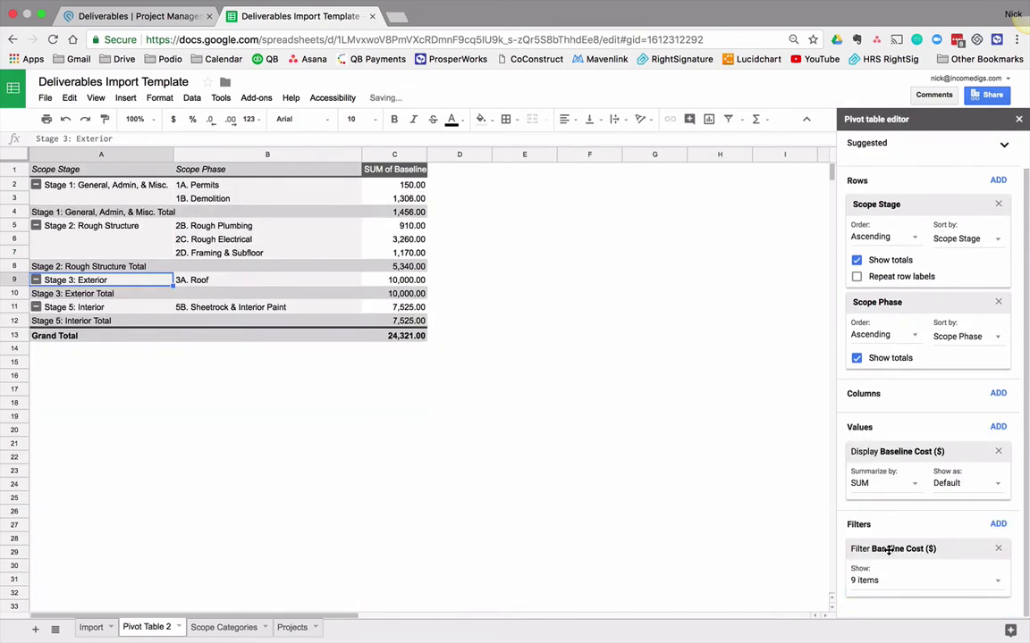
left_click(303, 418)
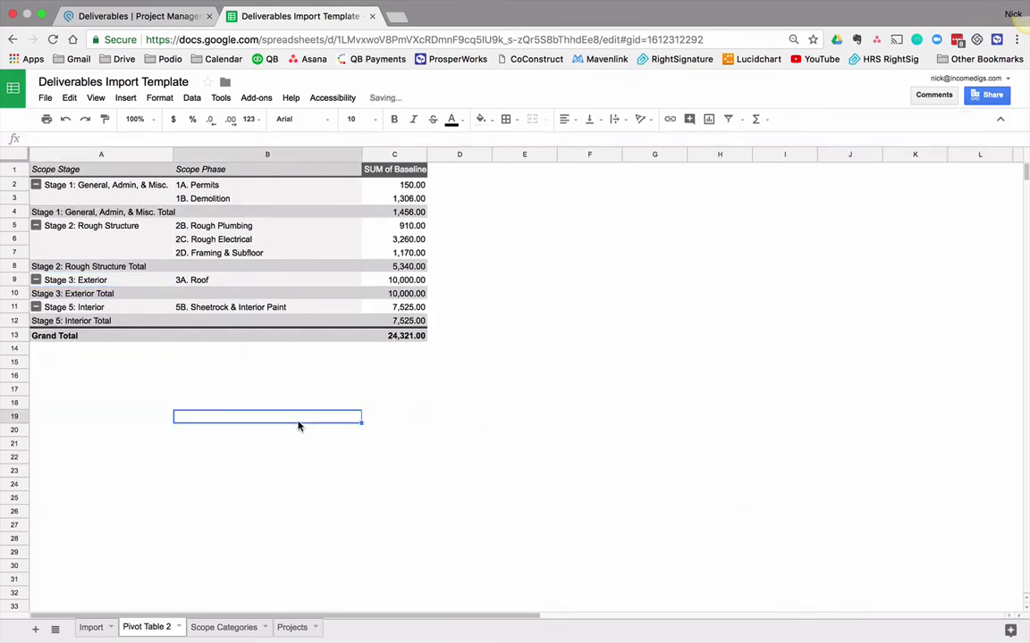
Step: Recheck 0.00 in the Baseline Cost ($) filter so all items show again
left_click(260, 298)
left_click(997, 585)
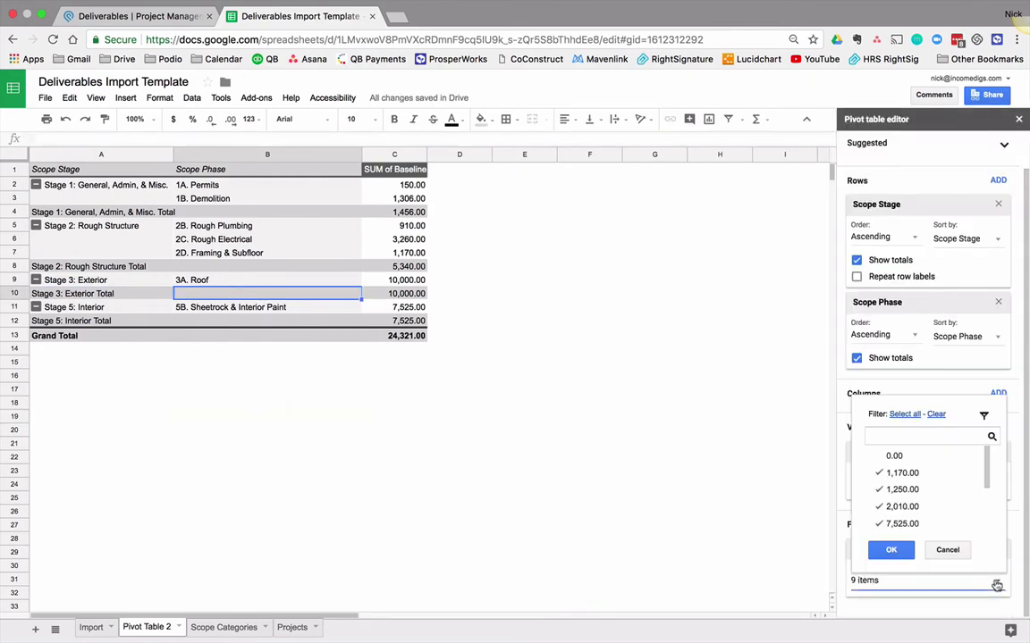
left_click(905, 414)
left_click(890, 549)
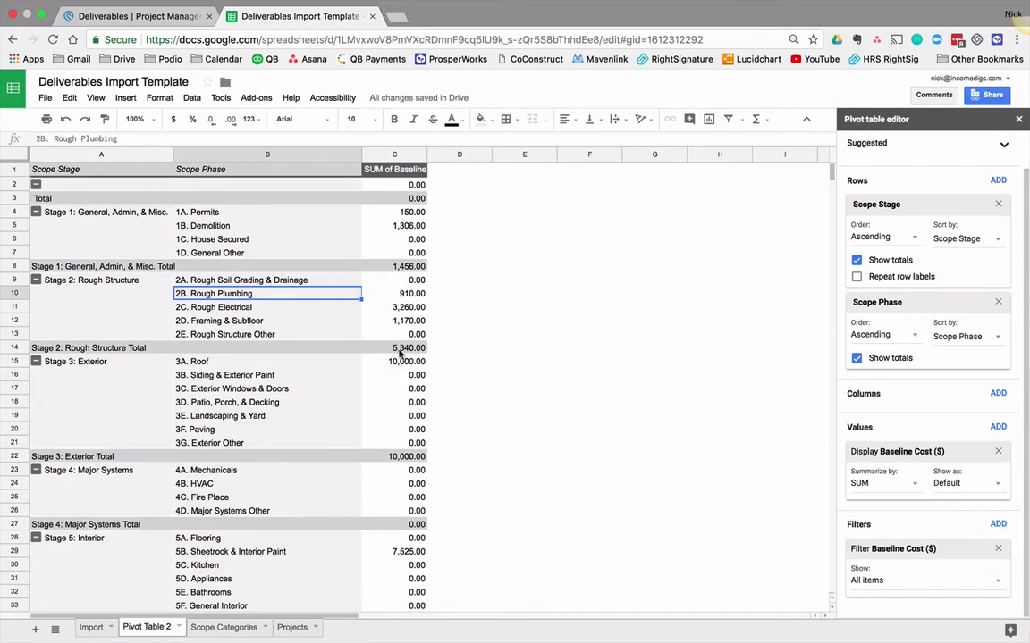
left_click(293, 379)
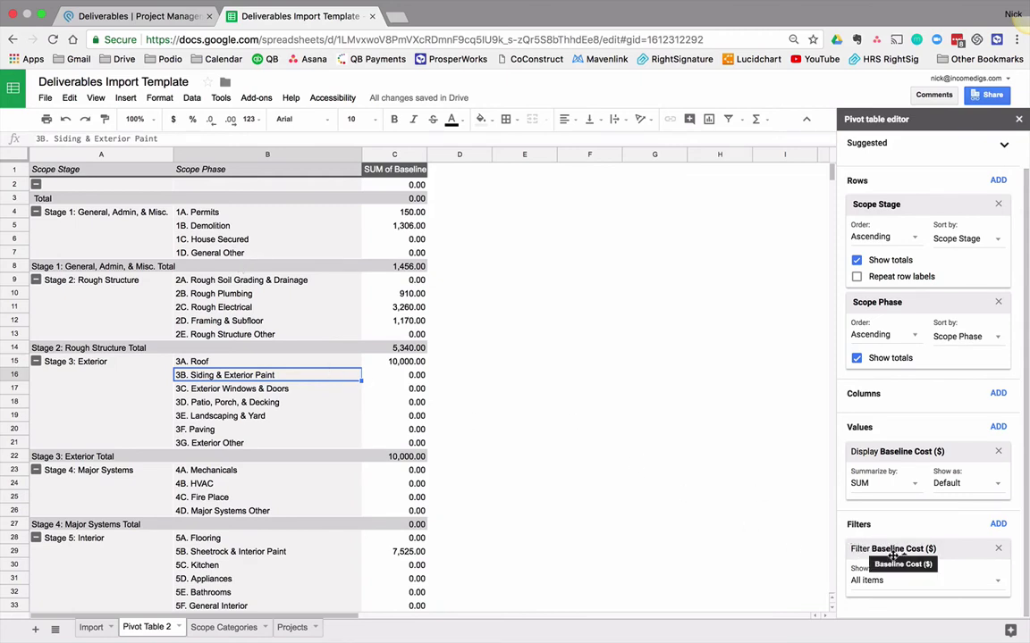
Step: Add Material Cost and Labor Cost sums to the pivot values, placed before Baseline Cost
left_click(997, 427)
scroll(927, 469, "down", 5)
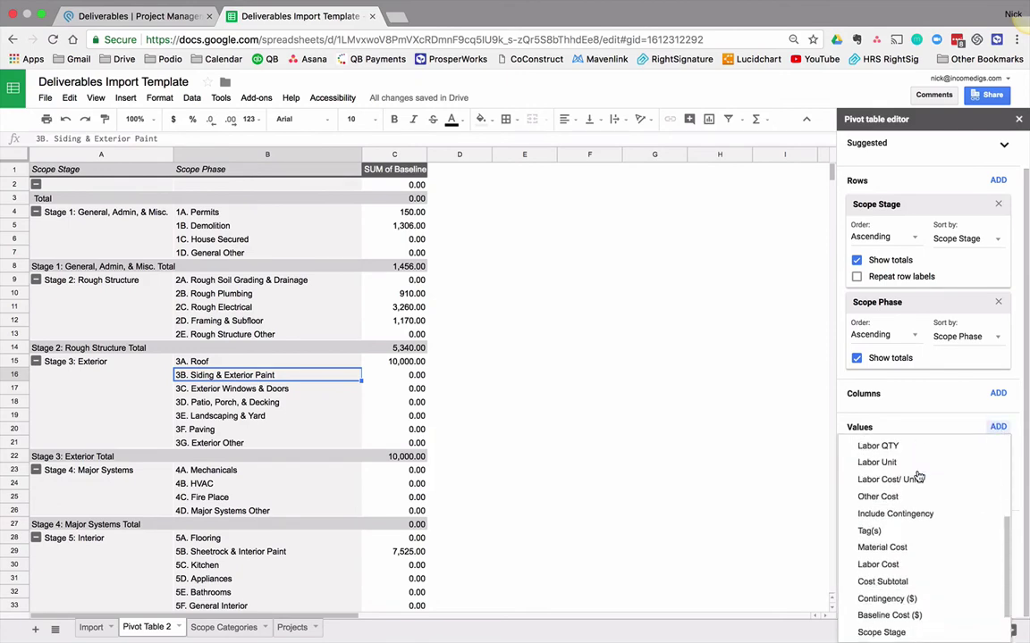
left_click(905, 547)
left_click_drag(920, 515, 921, 453)
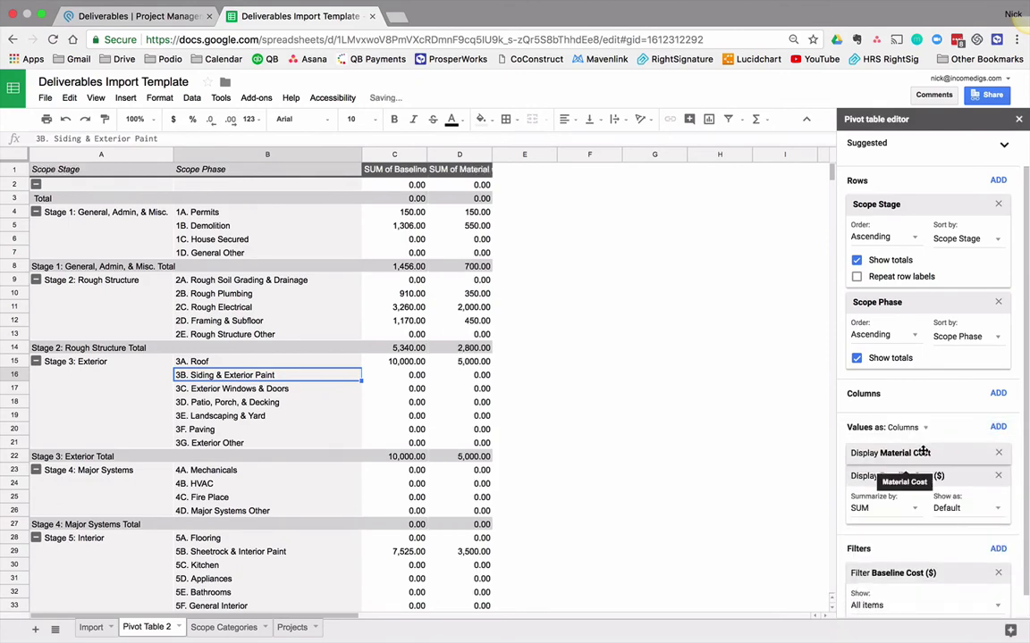
left_click(994, 427)
scroll(925, 534, "down", 5)
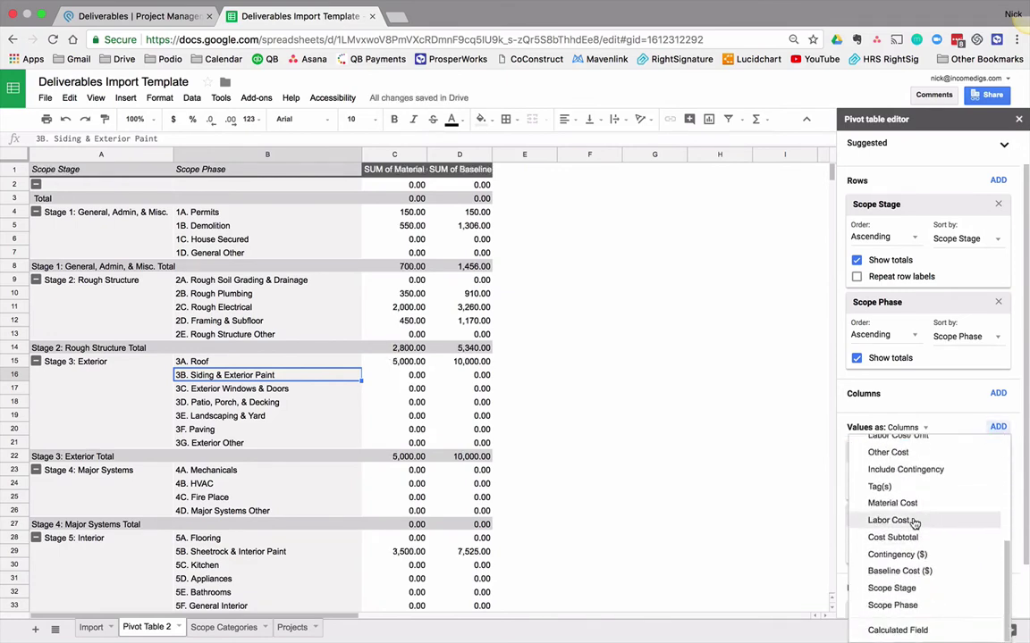
left_click(912, 521)
left_click_drag(912, 566, 911, 505)
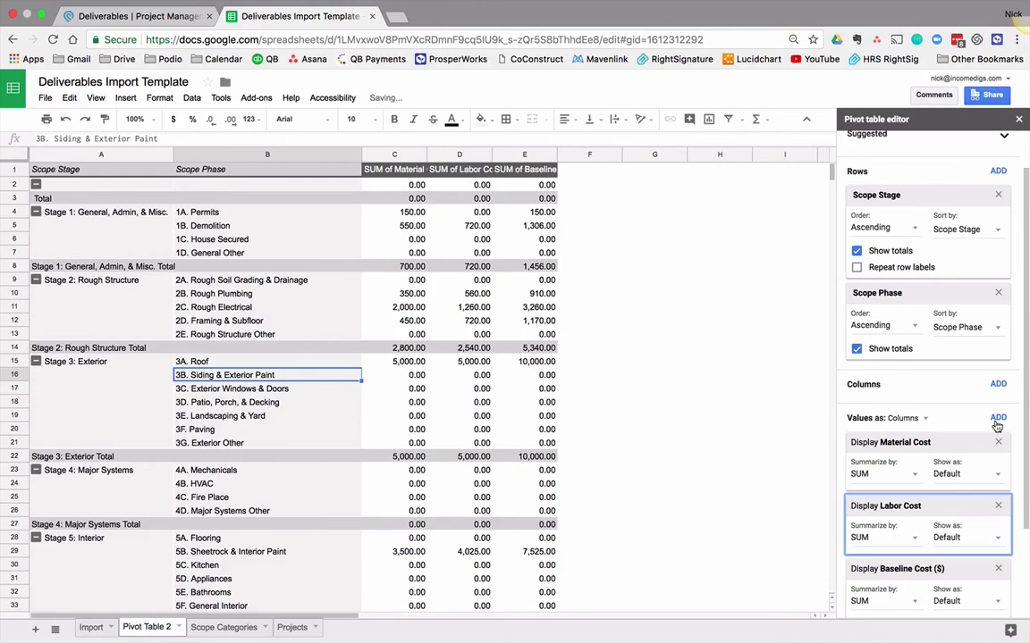
Step: Add Other Cost as a pivot value between Material Cost and Baseline Cost
left_click(998, 417)
scroll(930, 529, "down", 5)
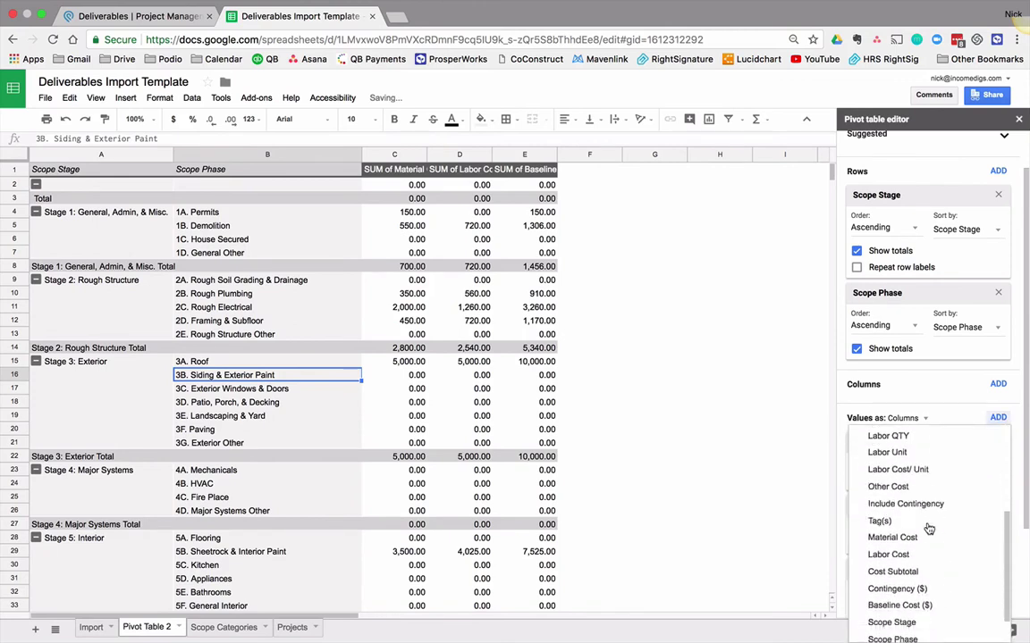
left_click(899, 488)
left_click_drag(918, 451, 928, 366)
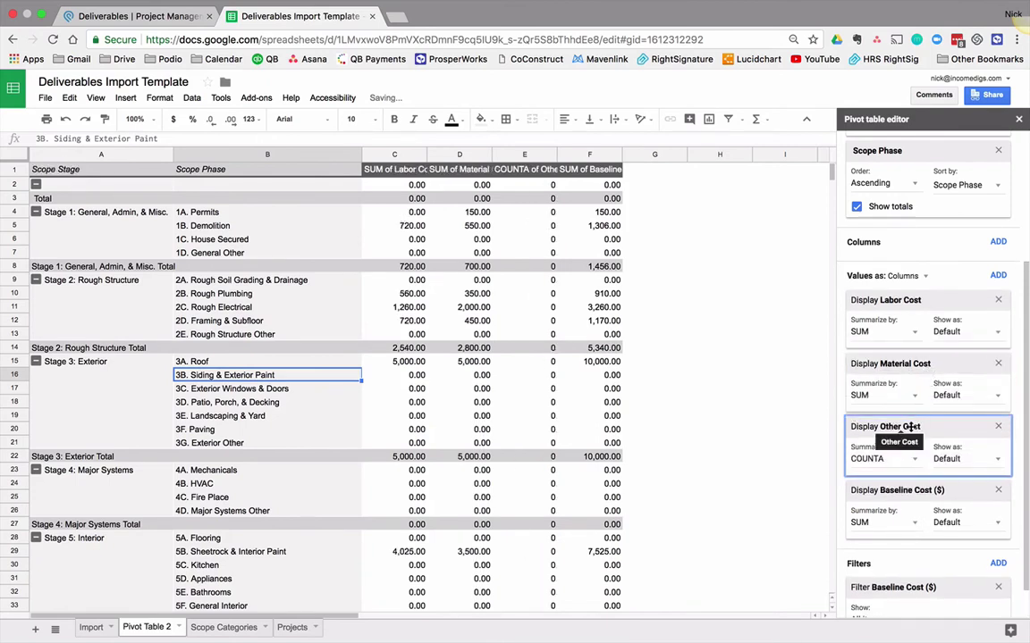
Step: Widen pivot columns C through F so the value headers are fully visible
left_click_drag(379, 153, 589, 154)
left_click(589, 153)
left_click_drag(417, 154, 659, 153)
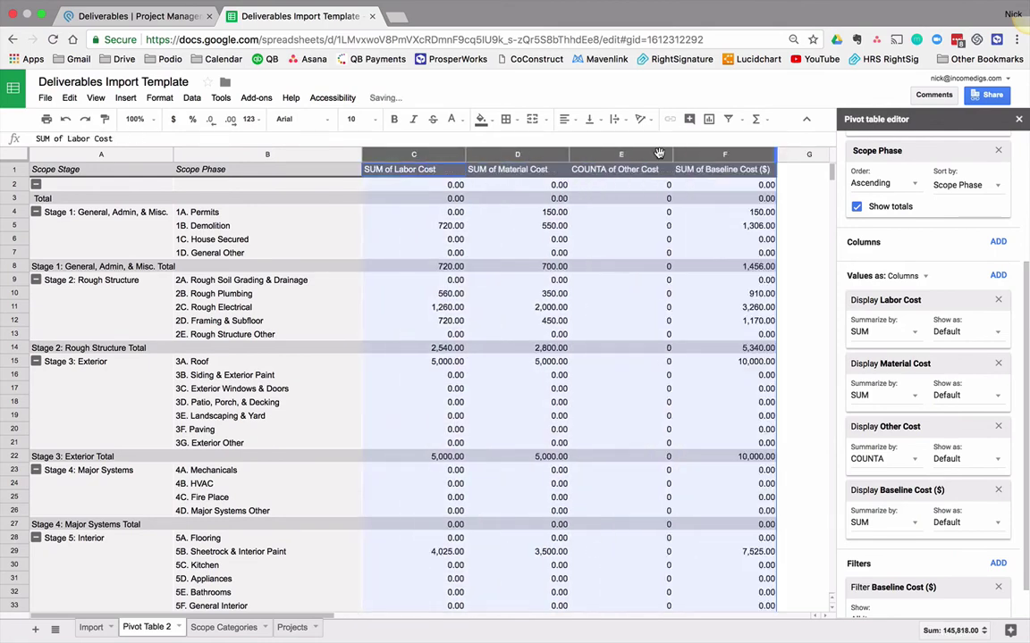
left_click(423, 176)
key("Right")
key("Right")
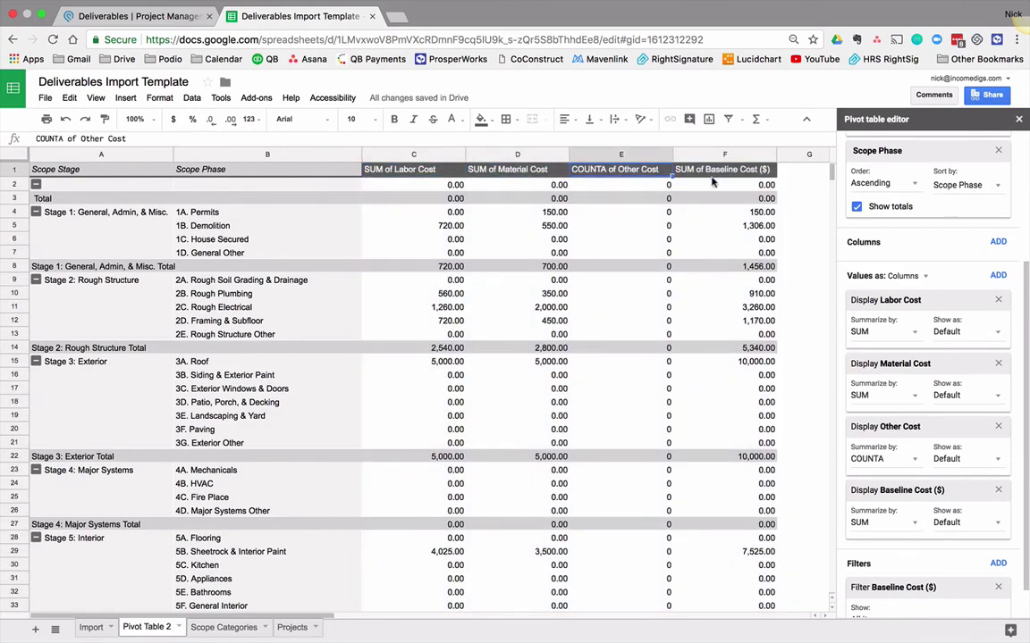
left_click_drag(757, 214, 755, 255)
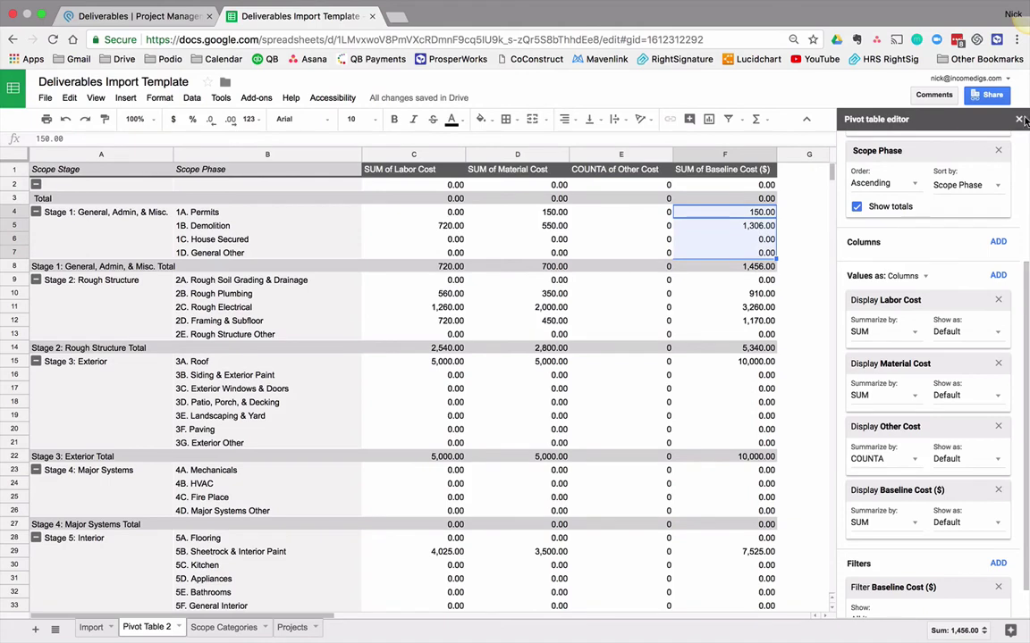
Step: Uncheck 0.00 in the Baseline Cost ($) filter, leaving costed phases and a 24,321.00 Grand Total
scroll(858, 406, "down", 1)
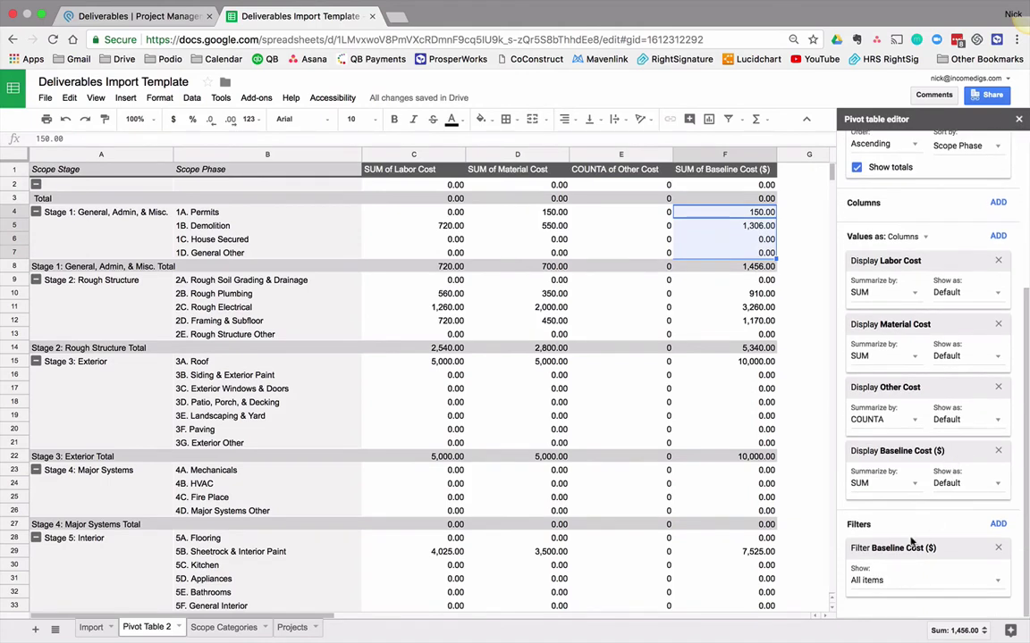
left_click(886, 582)
left_click(883, 455)
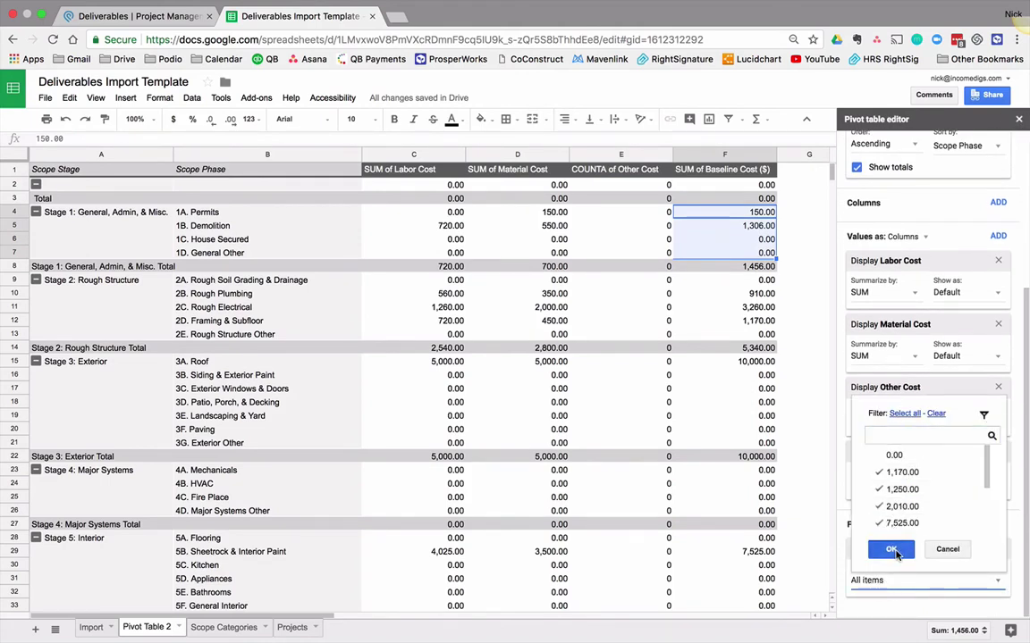
left_click(892, 550)
left_click(642, 458)
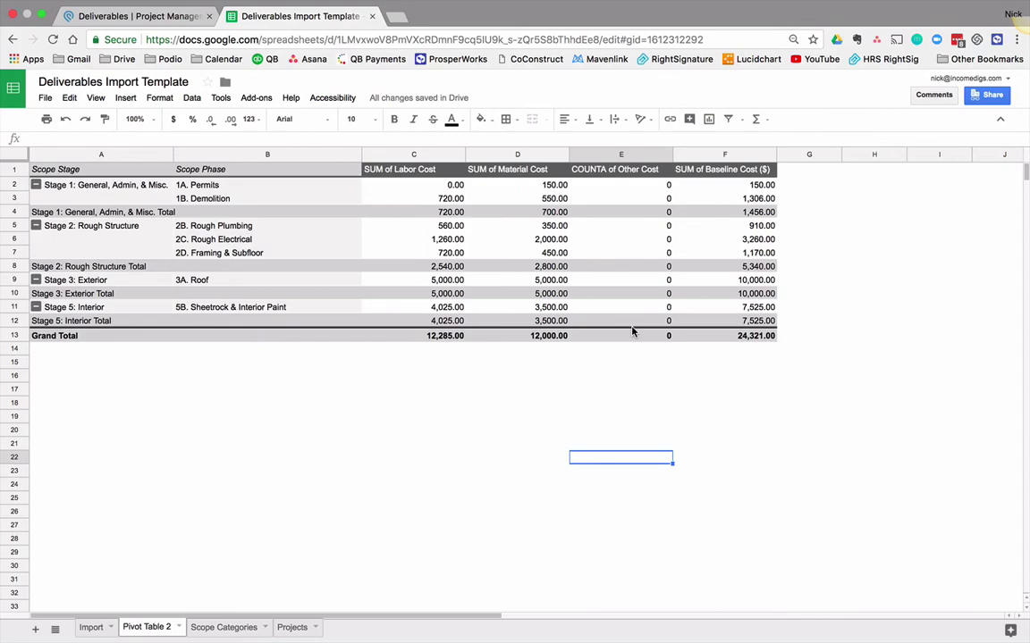
Step: Return to the Import tab, scroll to the top, and select the blank Material QTY cells
right_click(98, 633)
left_click_drag(670, 615, 312, 616)
scroll(367, 351, "up", 10)
scroll(366, 354, "up", 20)
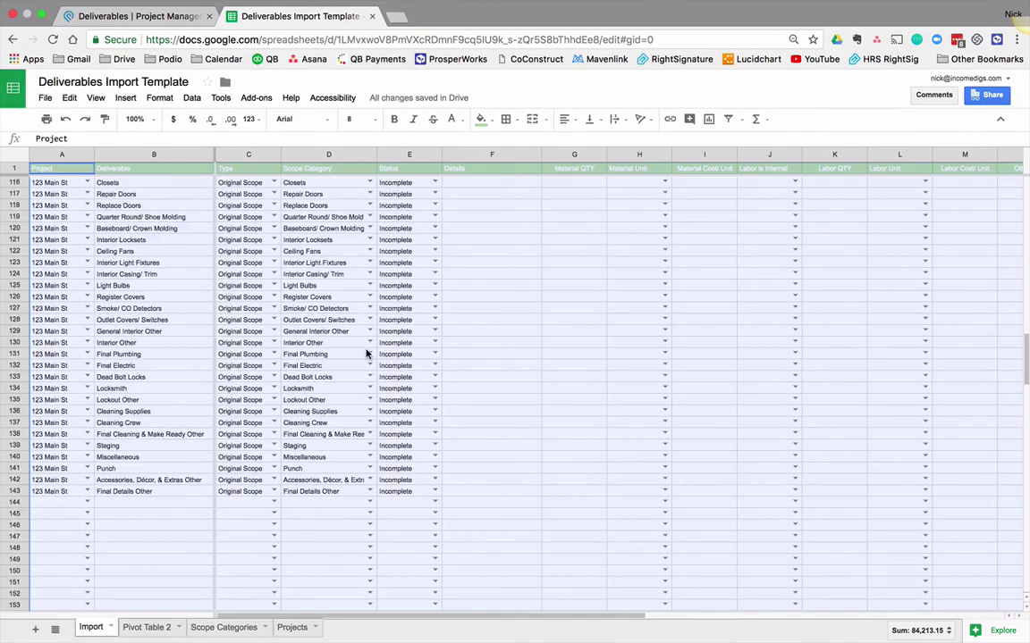
left_click(521, 324)
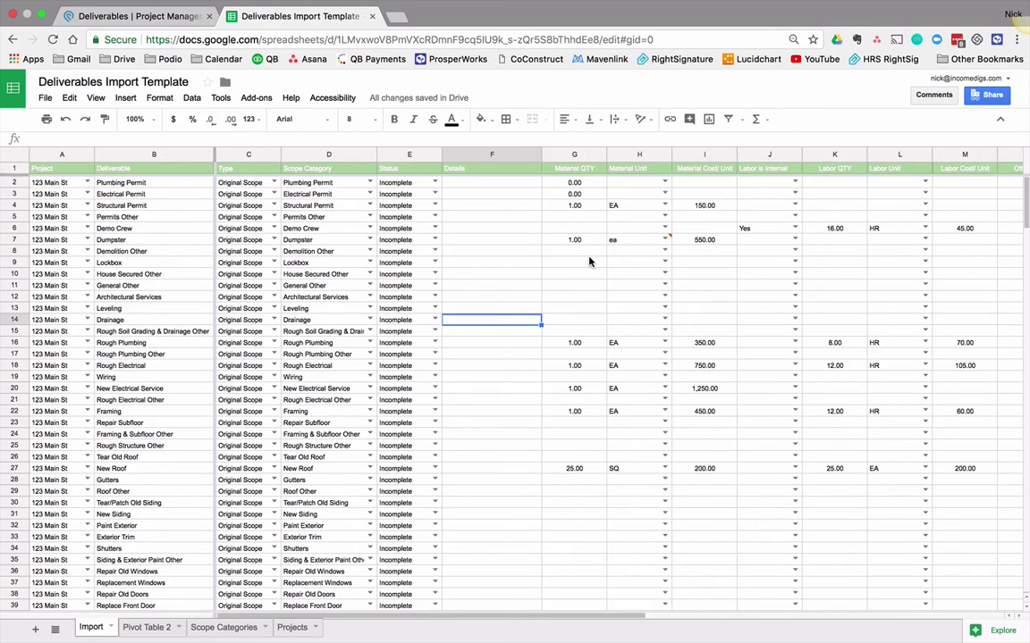
left_click_drag(576, 259, 576, 309)
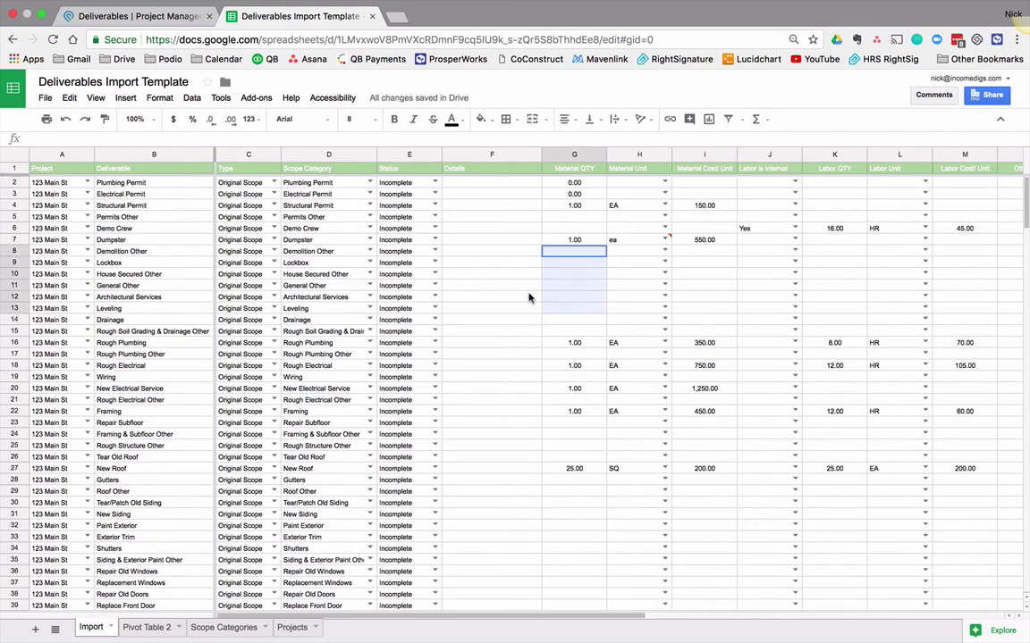
Step: Turn on a header-row filter and show only rows with (Blanks) in Material QTY
left_click(13, 168)
left_click(191, 98)
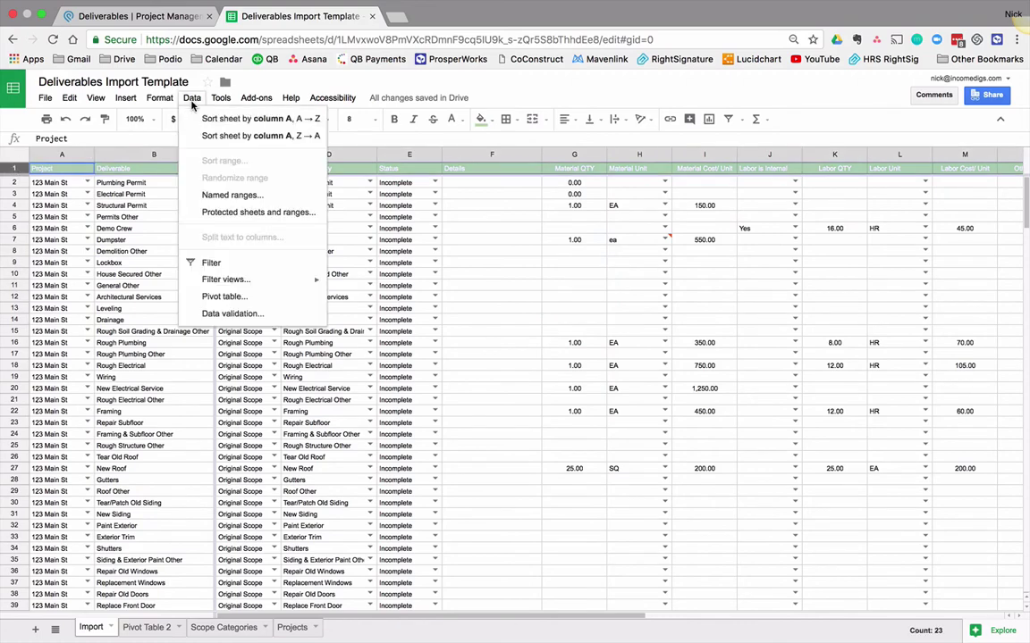
left_click(227, 267)
left_click(501, 252)
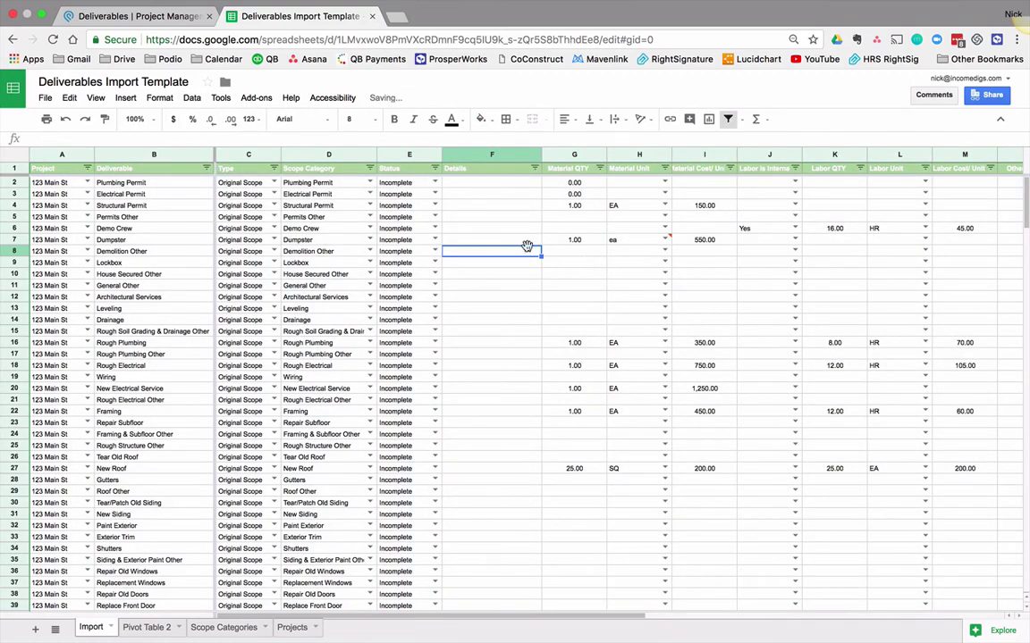
left_click(599, 173)
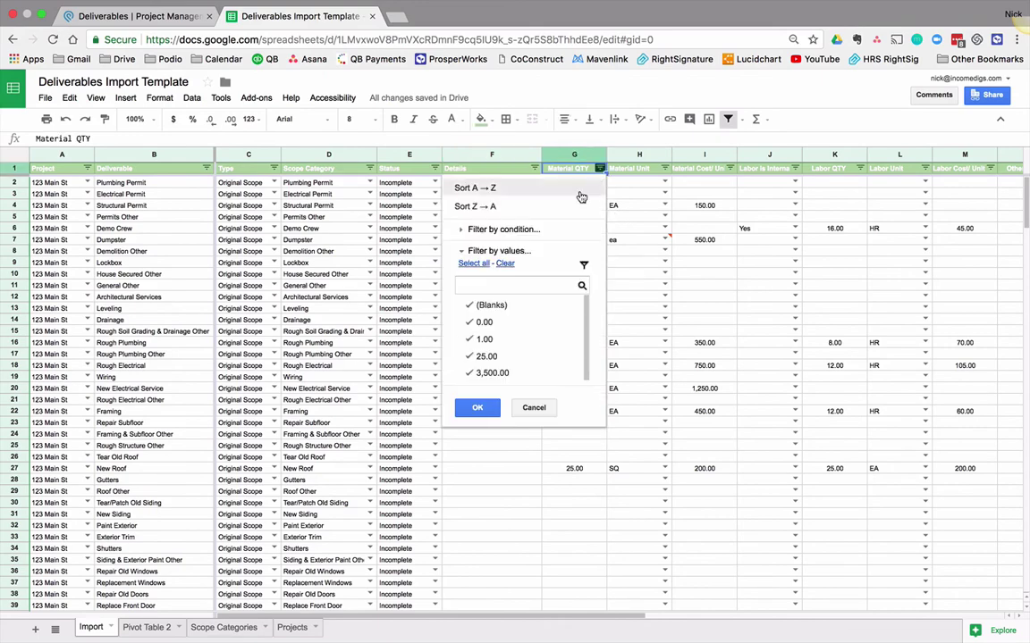
left_click(504, 263)
left_click(490, 307)
left_click(478, 409)
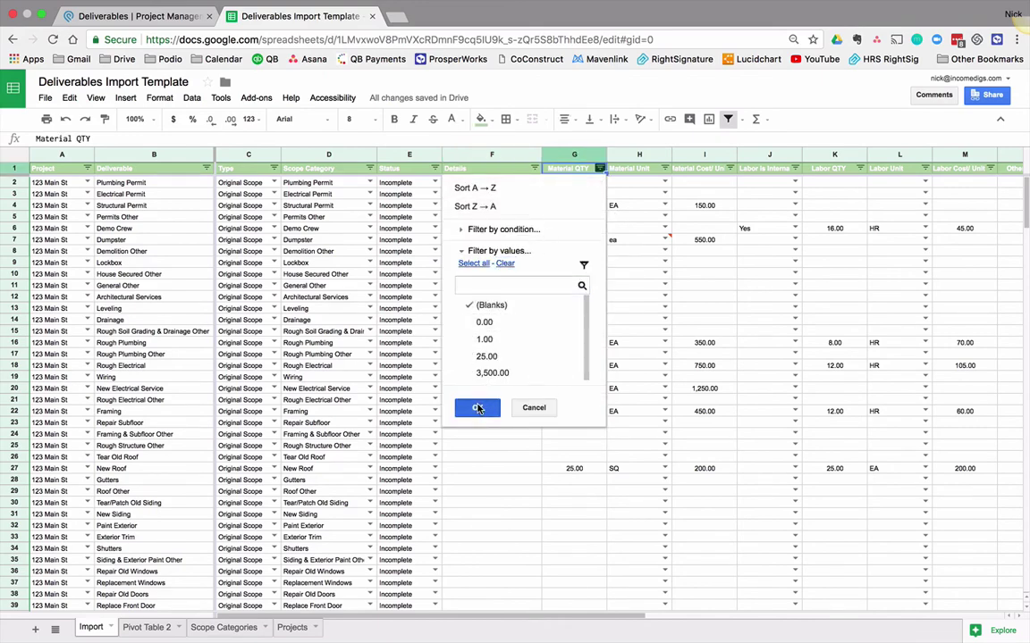
Step: Delete the filtered blank-quantity rows 5 through 143
left_click(15, 182)
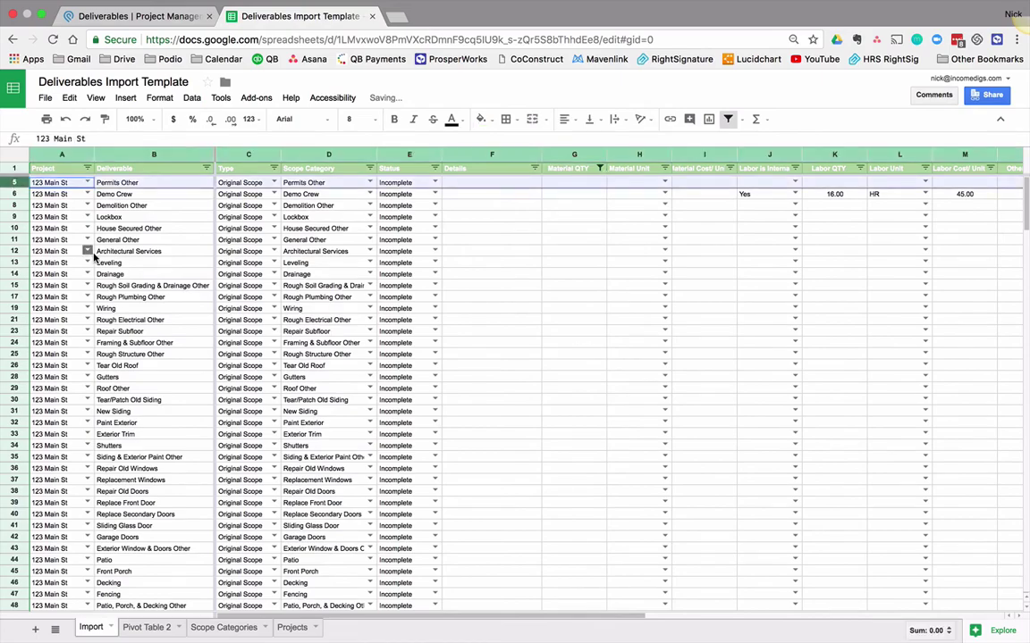
scroll(94, 257, "down", 20)
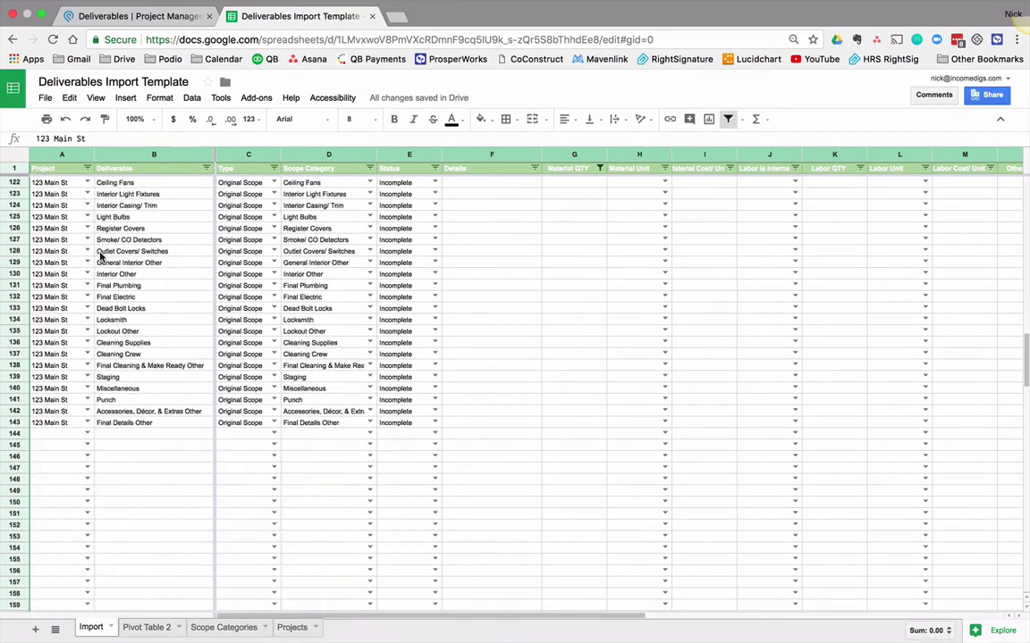
scroll(100, 255, "down", 1)
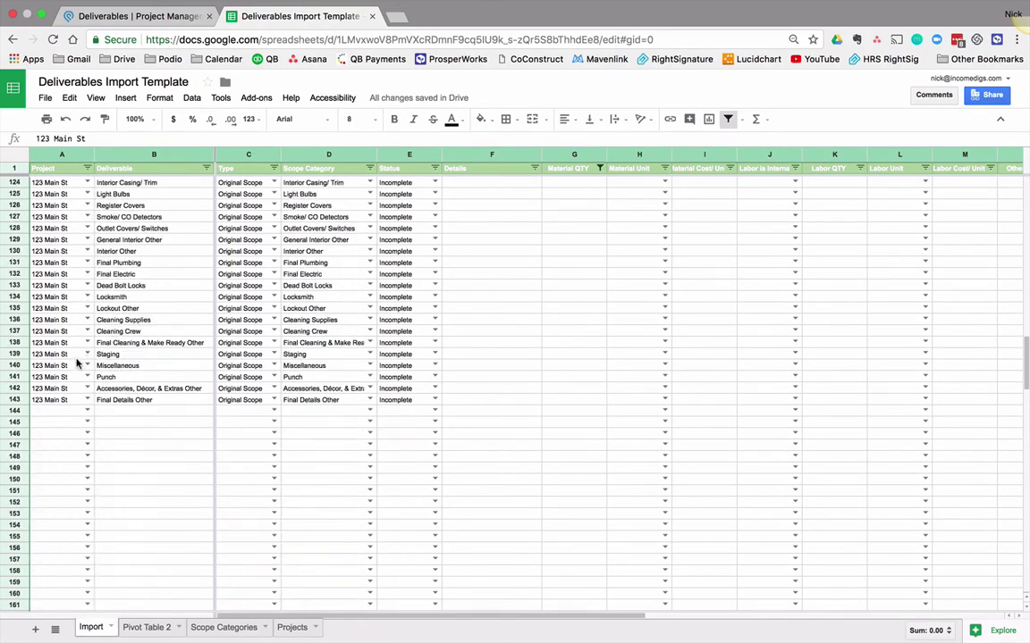
left_click(16, 400, "shift")
right_click(16, 402)
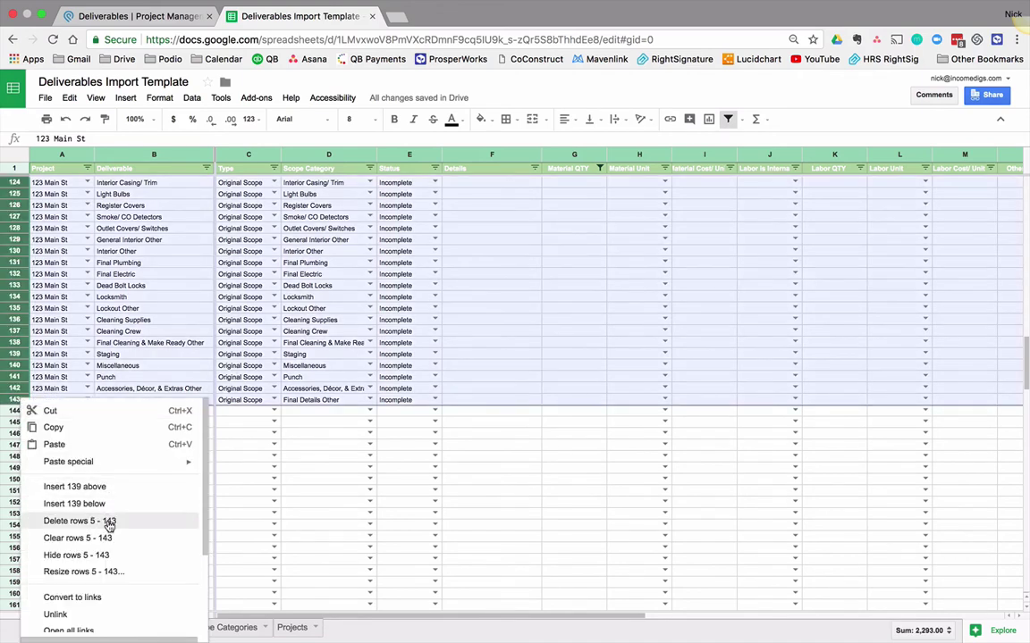
key("super+alt+minus")
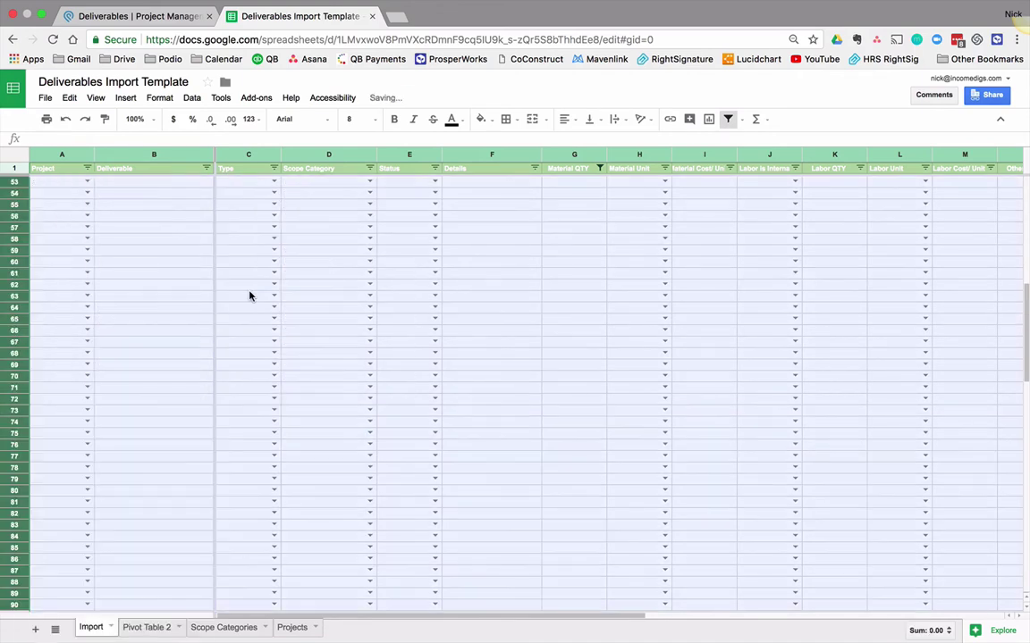
Step: Check Pivot Table 2, now totalling 23,565.00 baseline cost
scroll(248, 287, "up", 10)
scroll(247, 287, "right", 5)
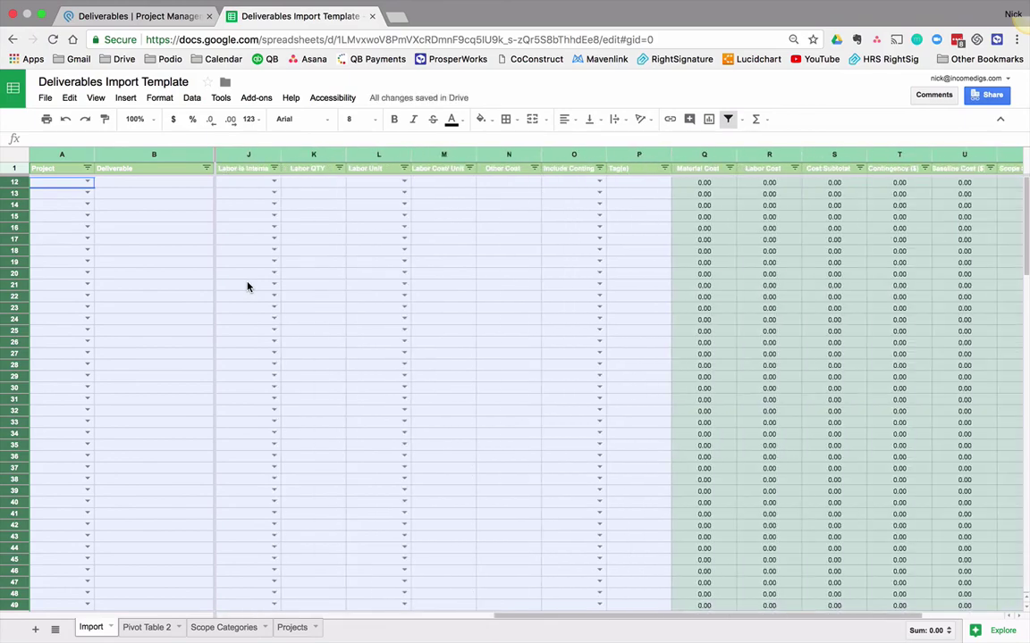
key("alt+Down")
left_click(247, 284)
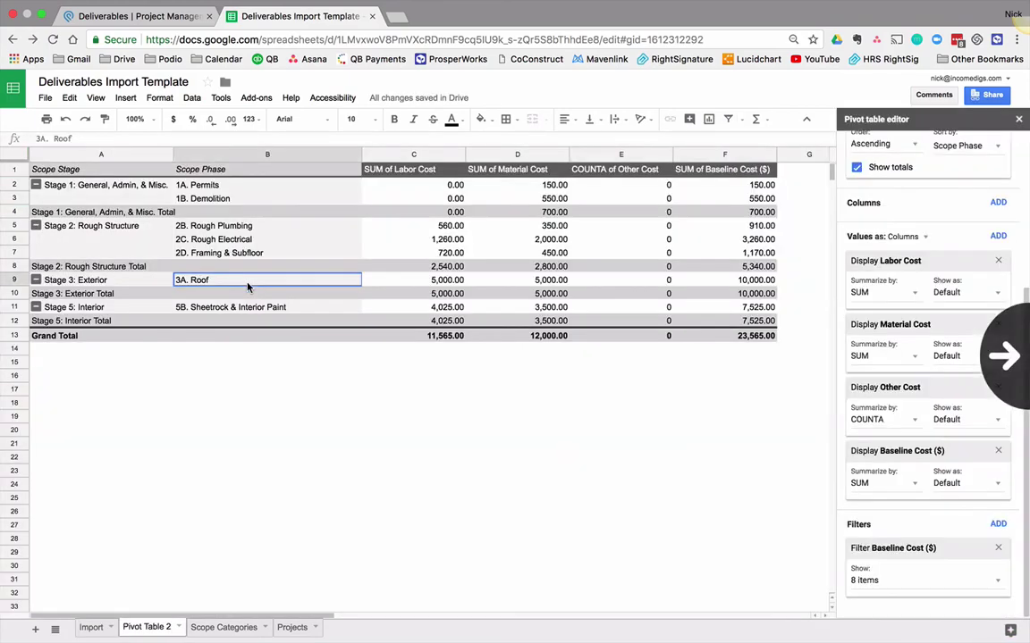
Step: Reset the Material QTY filter to Select all, listing ten deliverables, Plumbing Permit through New Sheetrock
right_click(98, 627)
left_click(207, 261)
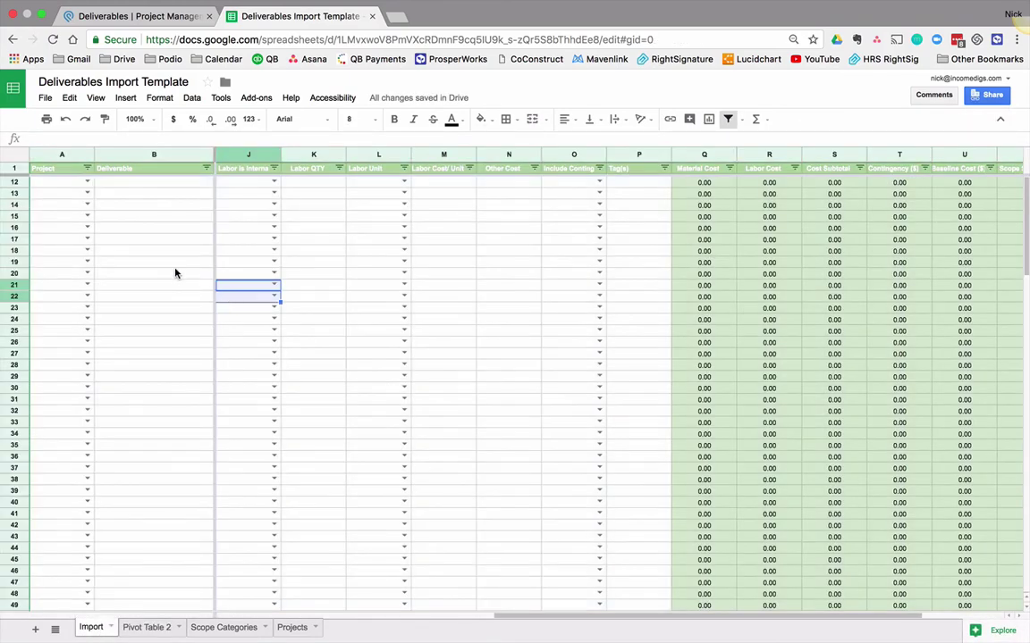
left_click_drag(525, 617, 209, 595)
left_click(572, 277)
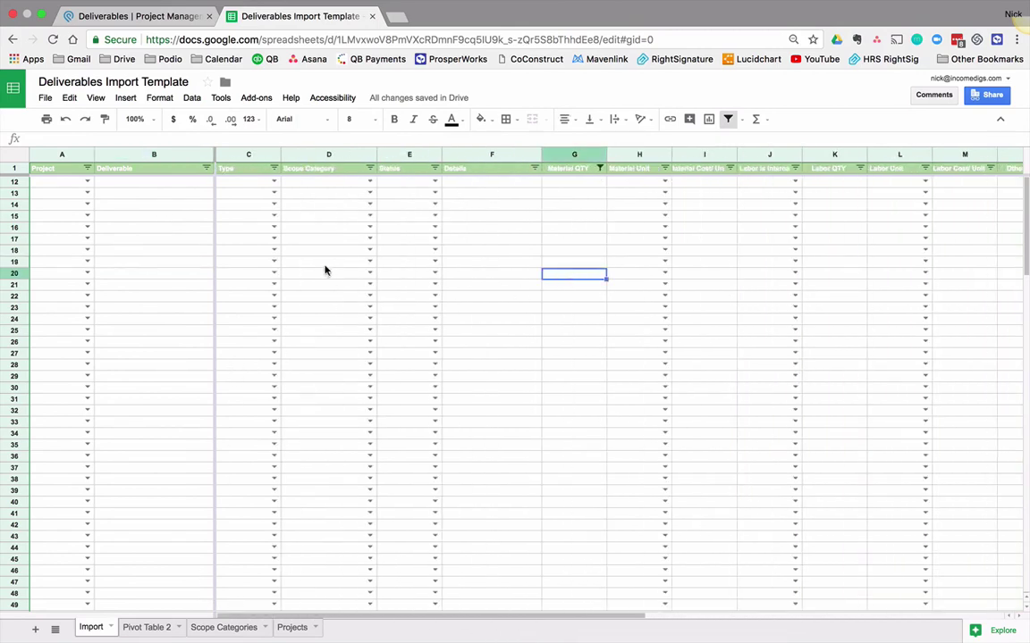
left_click(596, 170)
left_click(472, 264)
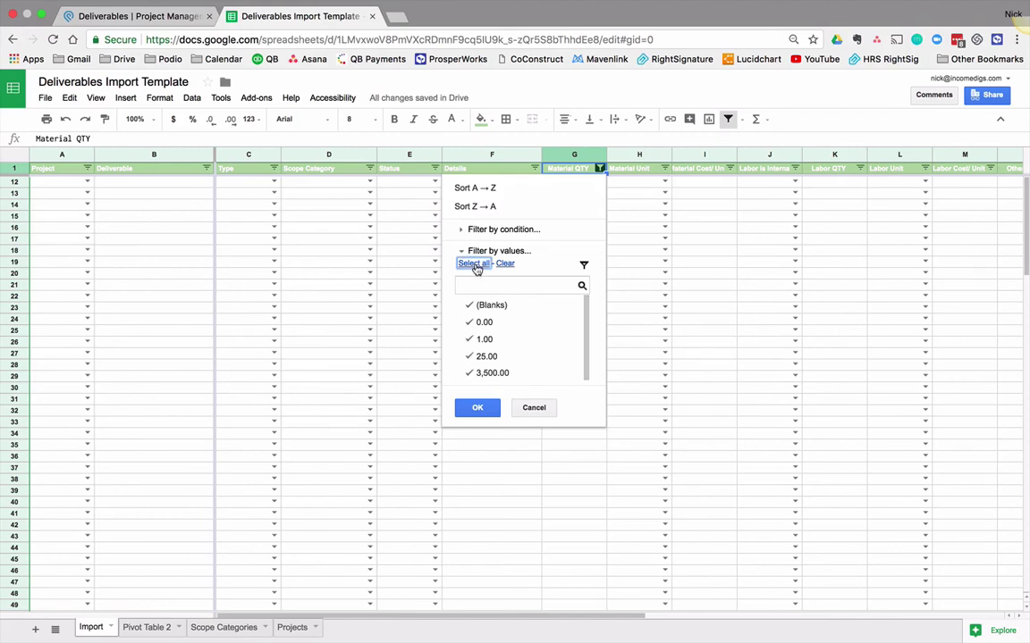
left_click(477, 407)
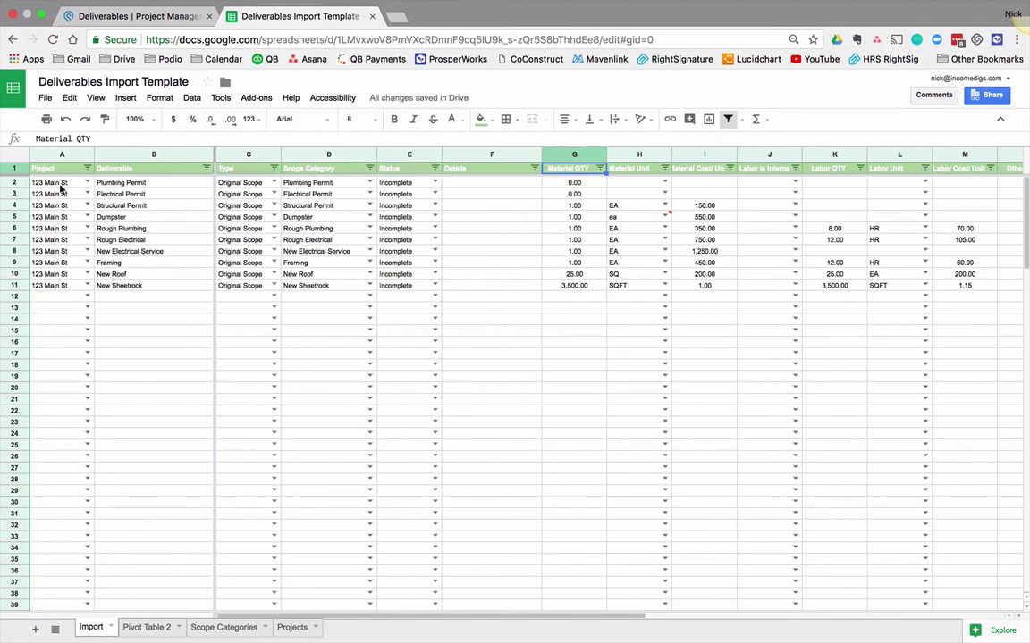
left_click_drag(61, 185, 239, 286)
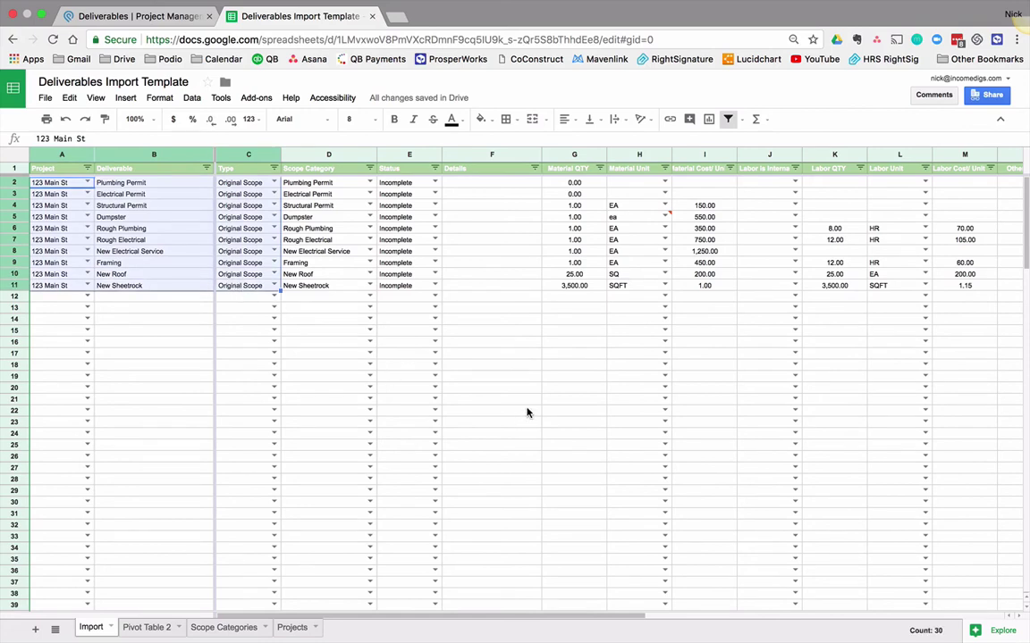